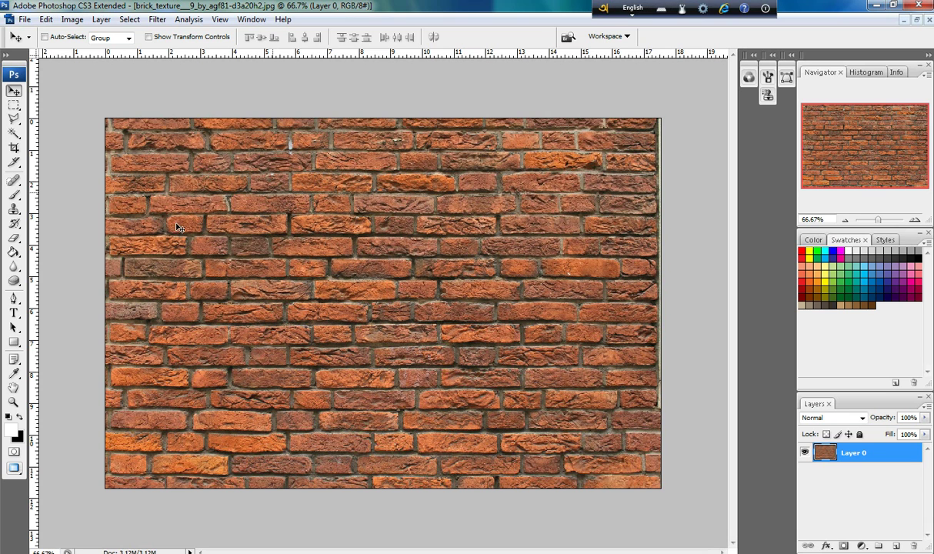
Step: Create a new 800 × 600 pixel, 72 ppi RGB document with a white background
click(23, 20)
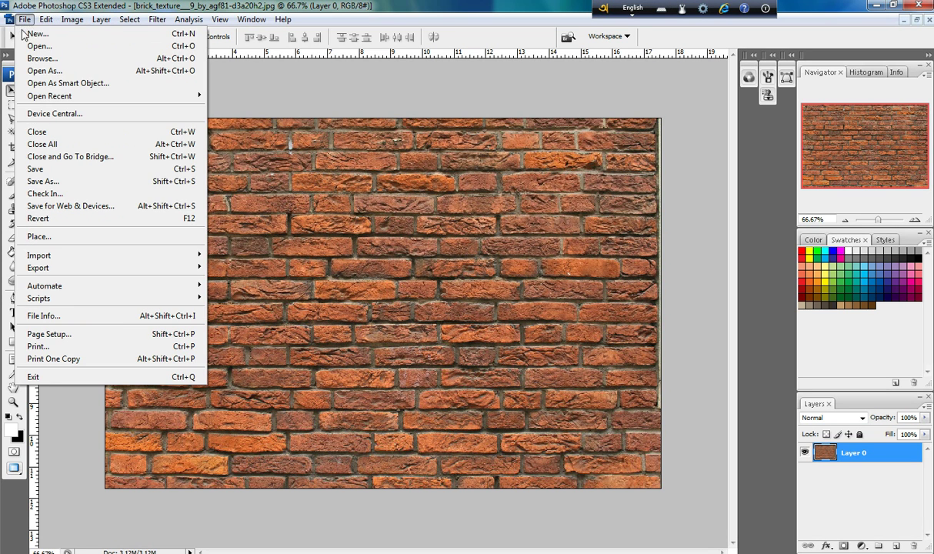
click(34, 34)
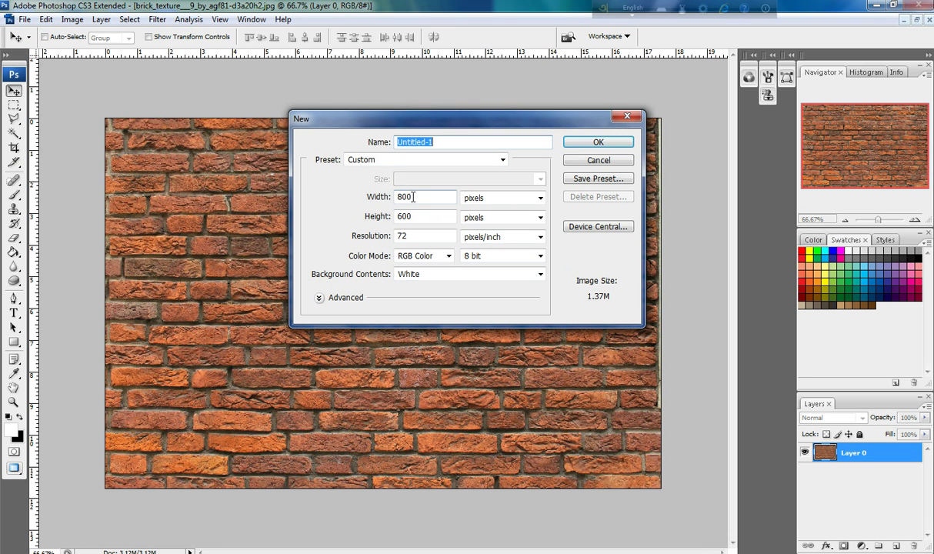
key(Tab)
click(427, 197)
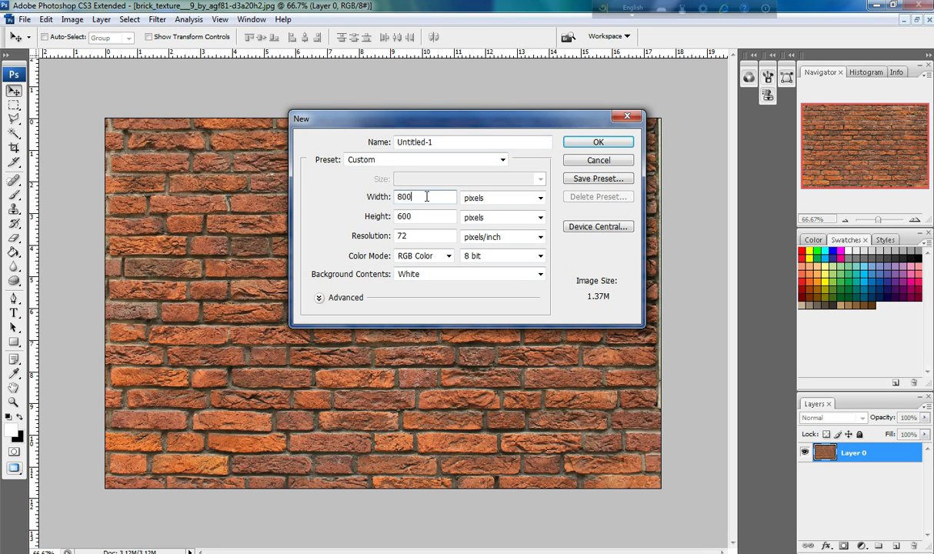
double_click(425, 217)
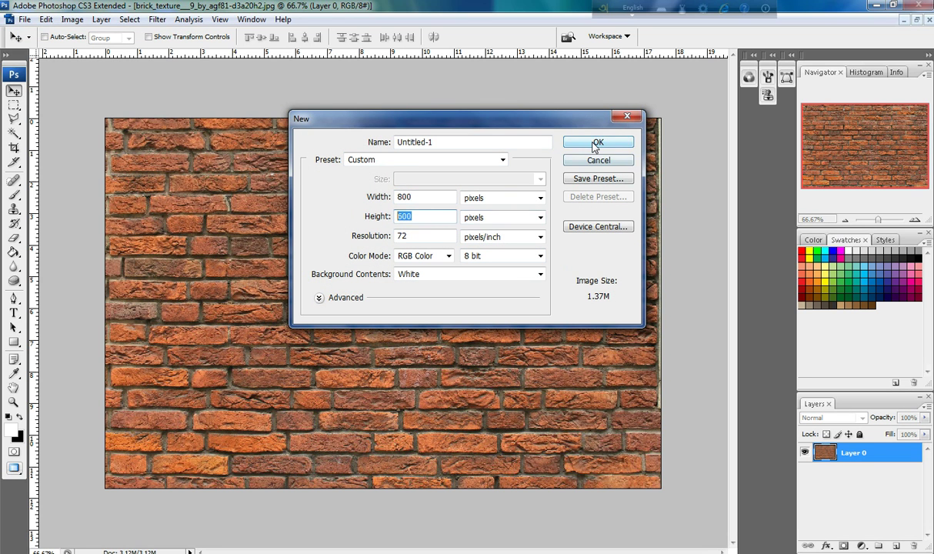
click(597, 143)
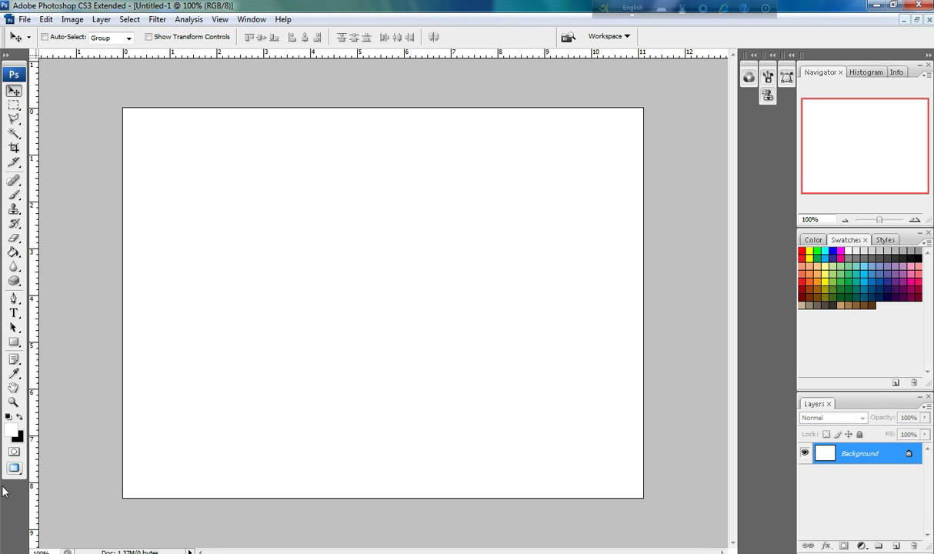
Step: Convert the Background into Layer 0 and add a new empty Layer 1 above it
double_click(908, 456)
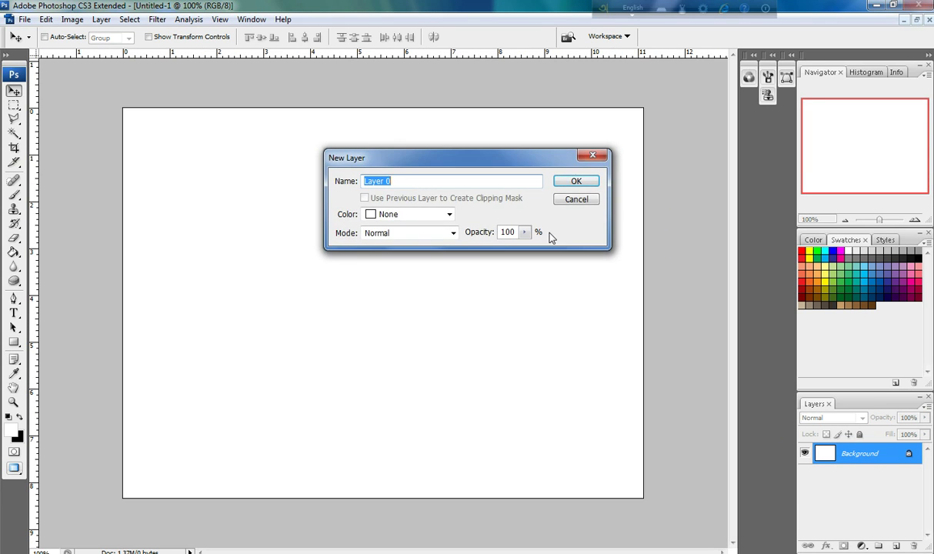
click(574, 181)
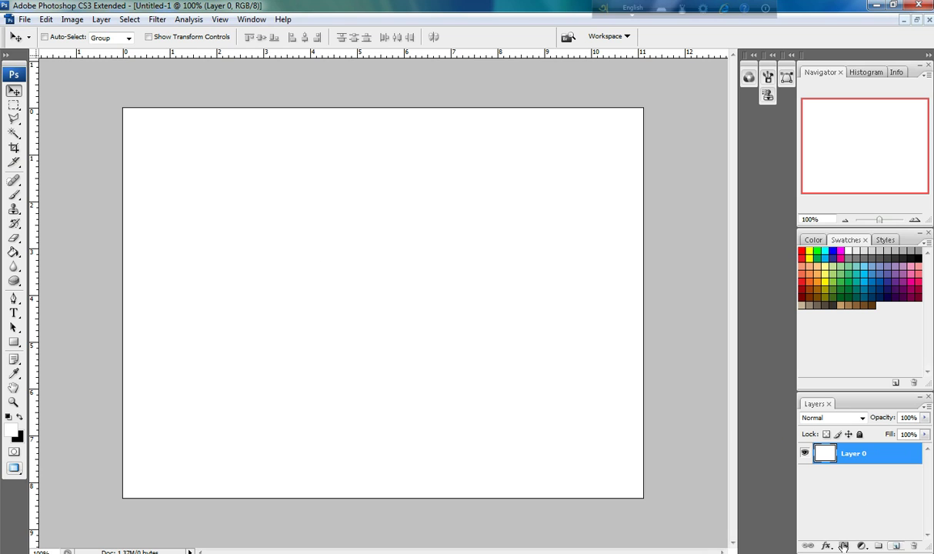
click(896, 544)
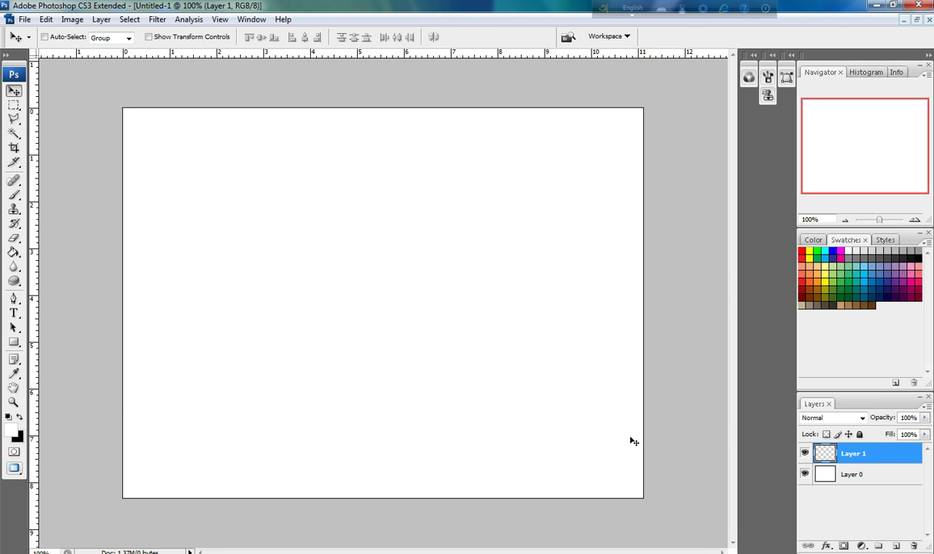
click(878, 479)
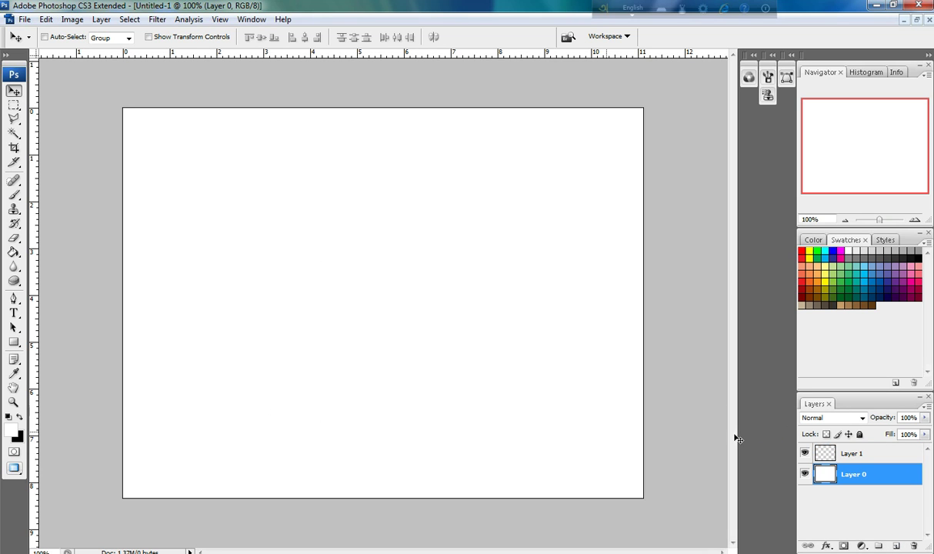
click(820, 450)
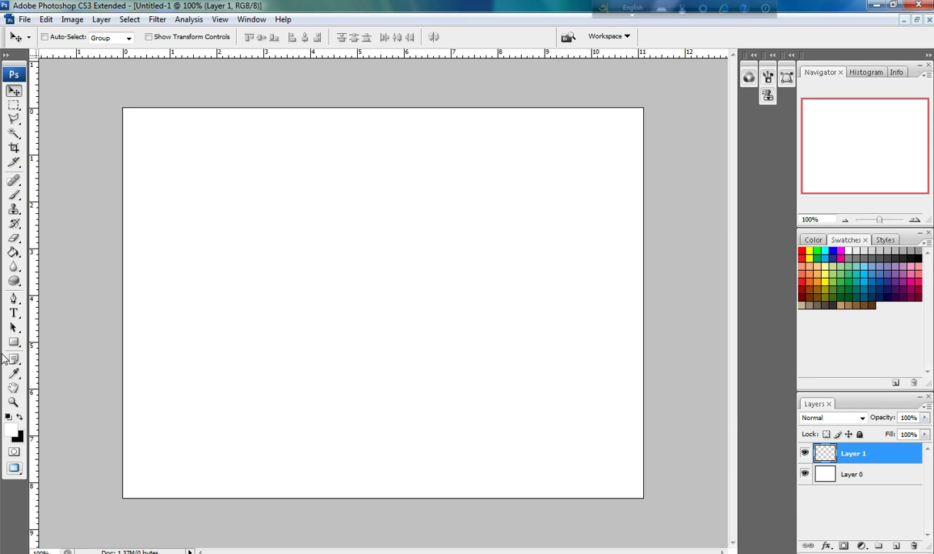
Step: Fill Layer 1 with white and Layer 0 with black using the Paint Bucket
click(13, 252)
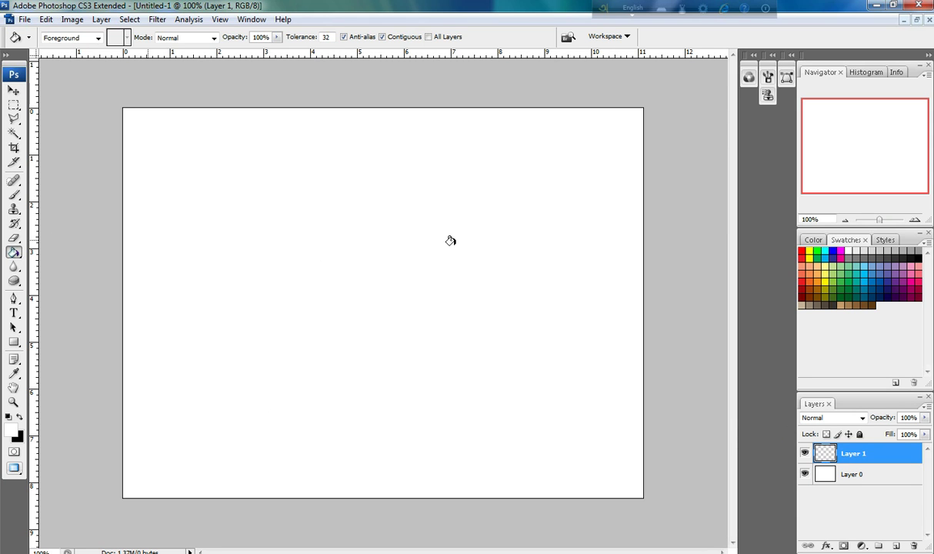
click(336, 277)
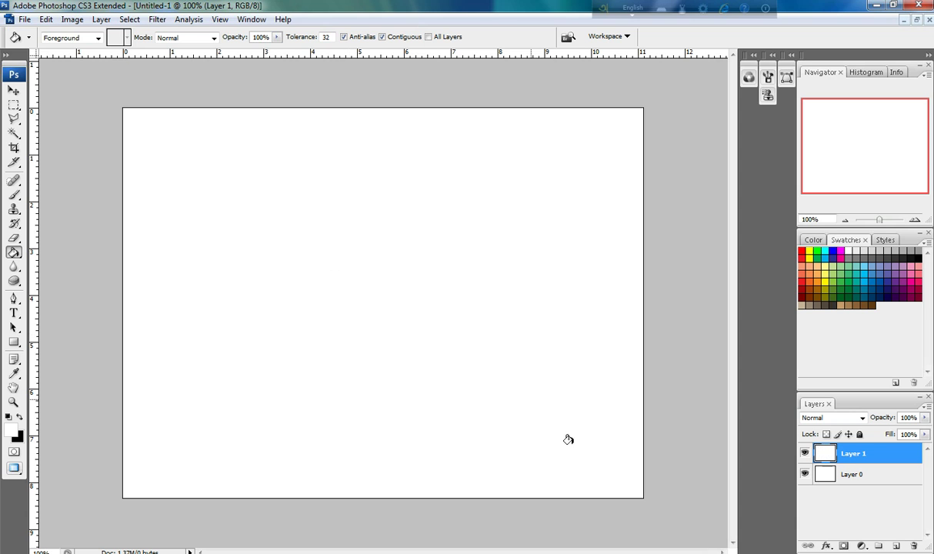
click(854, 473)
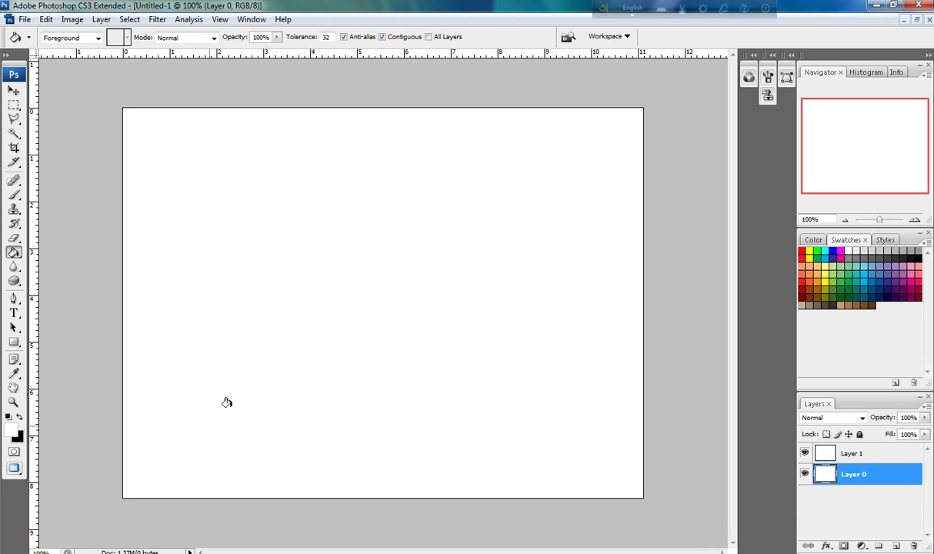
click(21, 417)
right_click(292, 256)
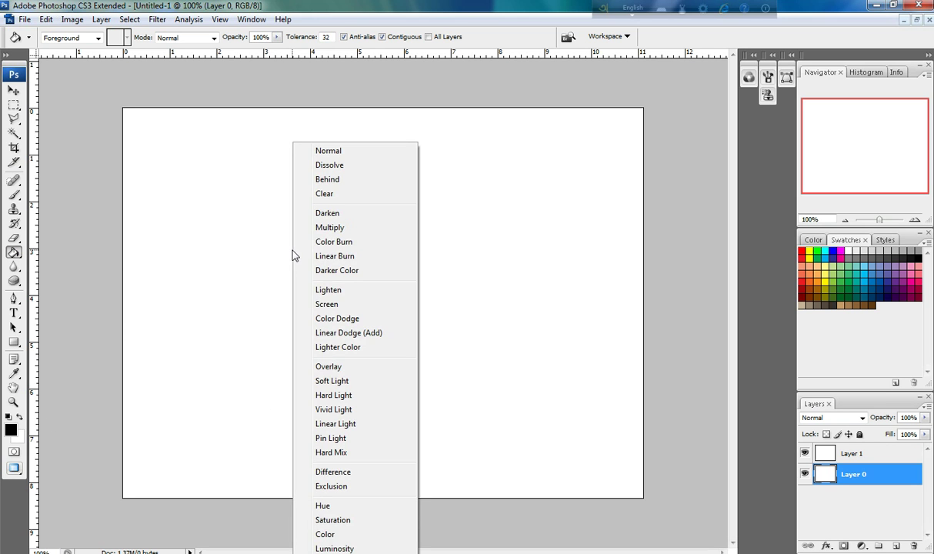
click(228, 246)
click(245, 258)
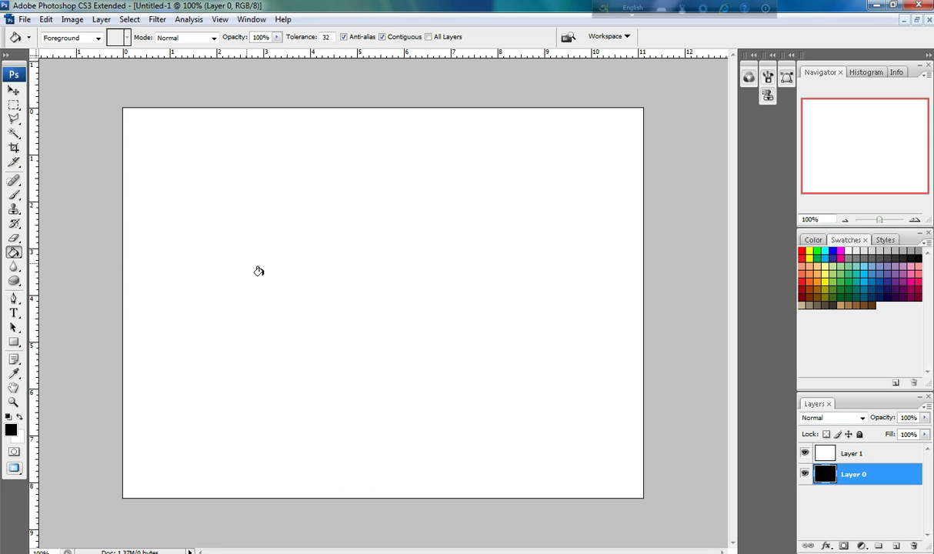
click(890, 457)
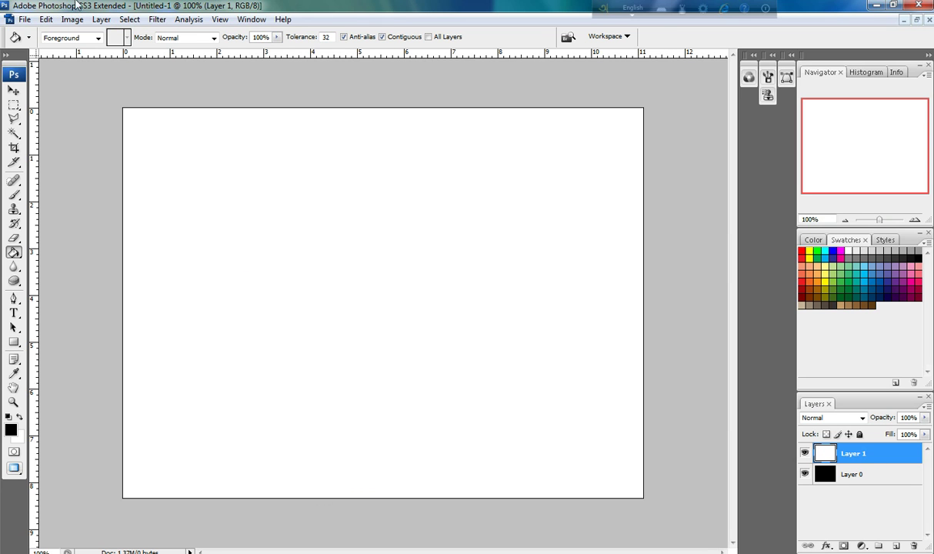
Step: Free Transform the white Layer 1 to about 95% width and 79% height, revealing a black border
click(46, 19)
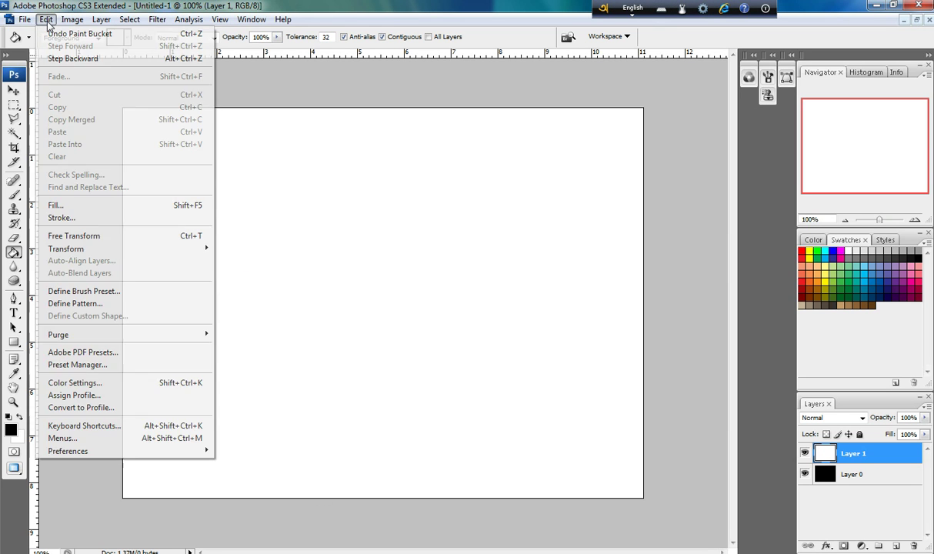
key(Right)
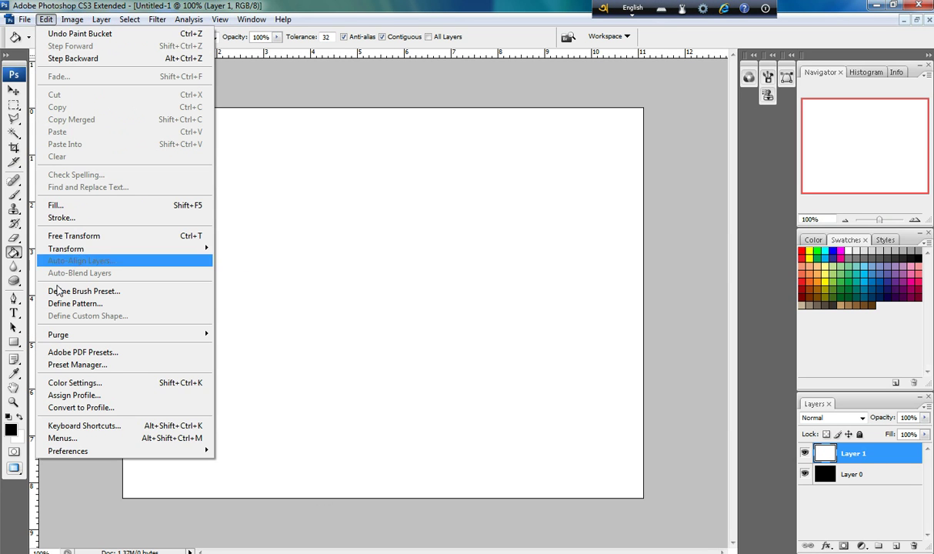
click(80, 236)
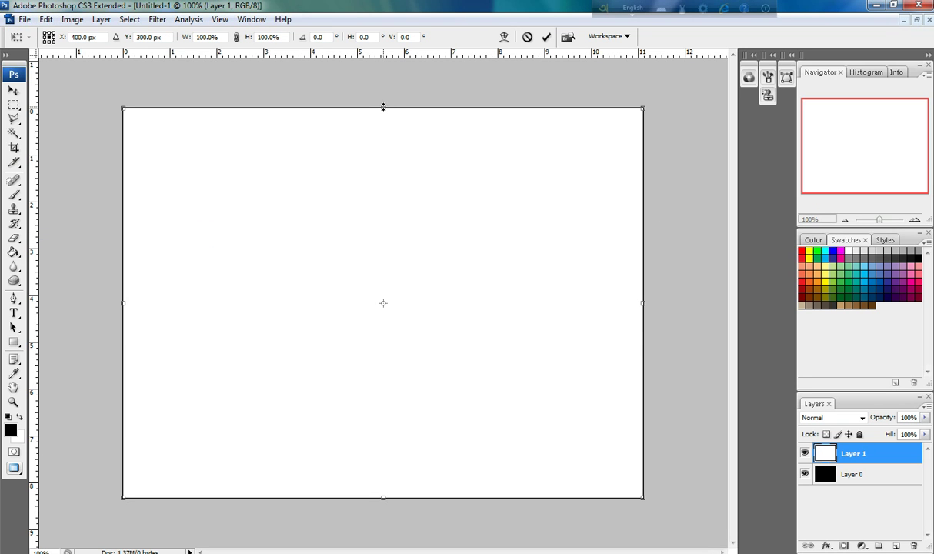
drag(386, 107, 384, 148)
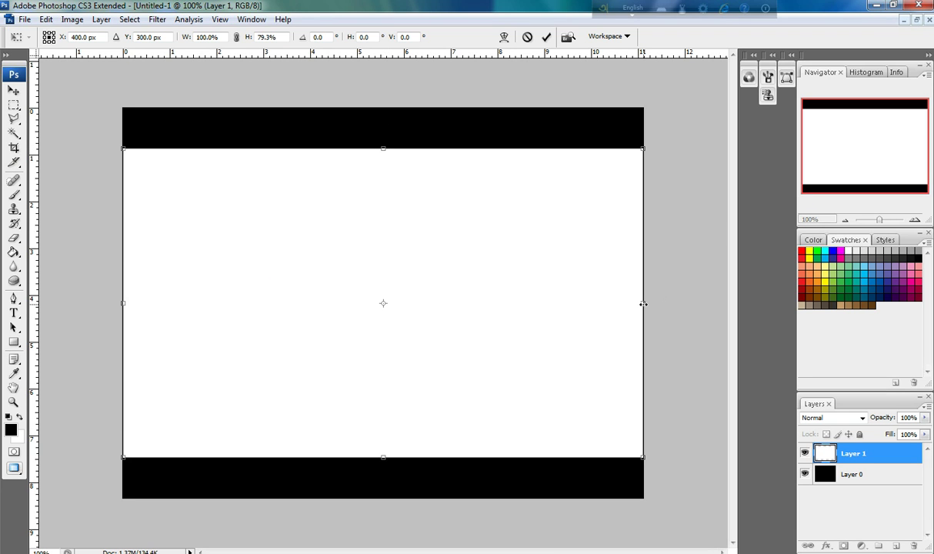
drag(640, 305, 629, 306)
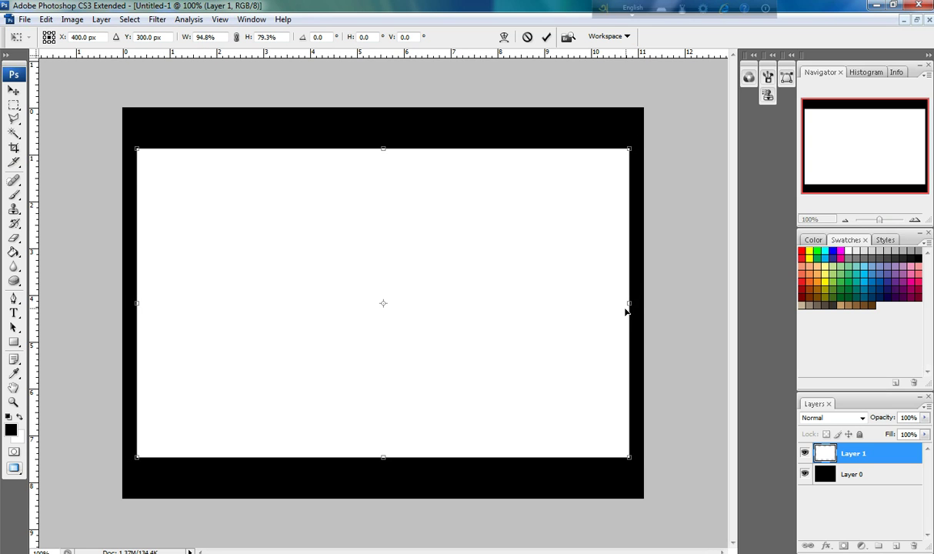
key(Return)
key(g)
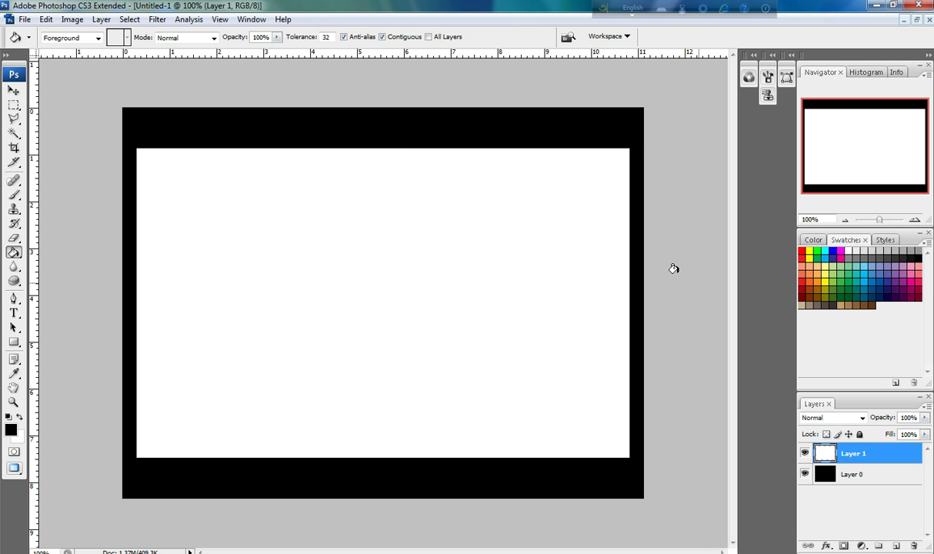
Step: Select Layer 0 and Layer 1 together and merge them into one frame layer
shift+click(863, 475)
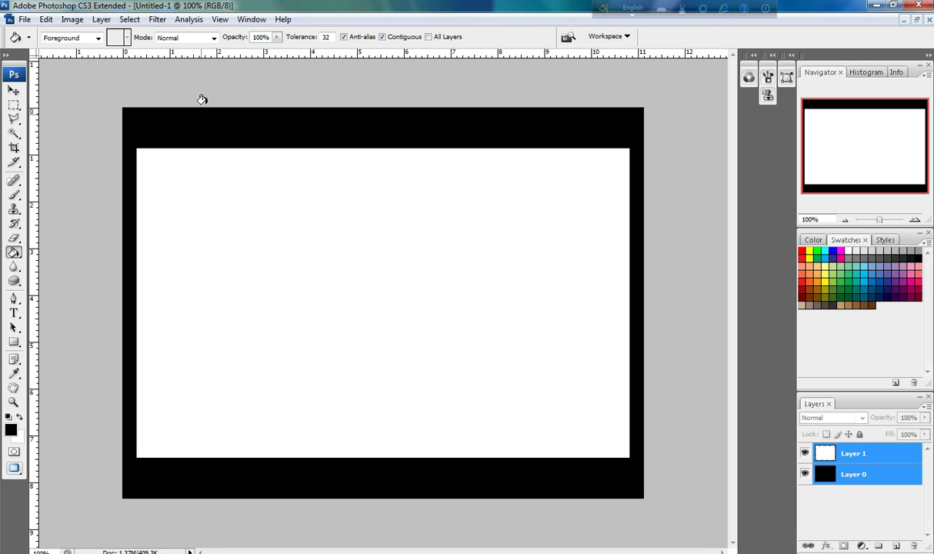
click(102, 21)
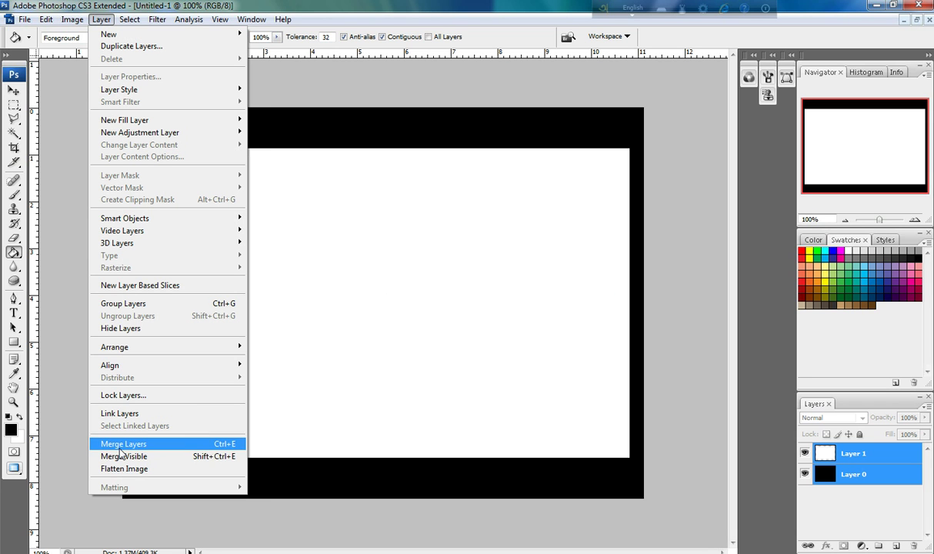
click(120, 446)
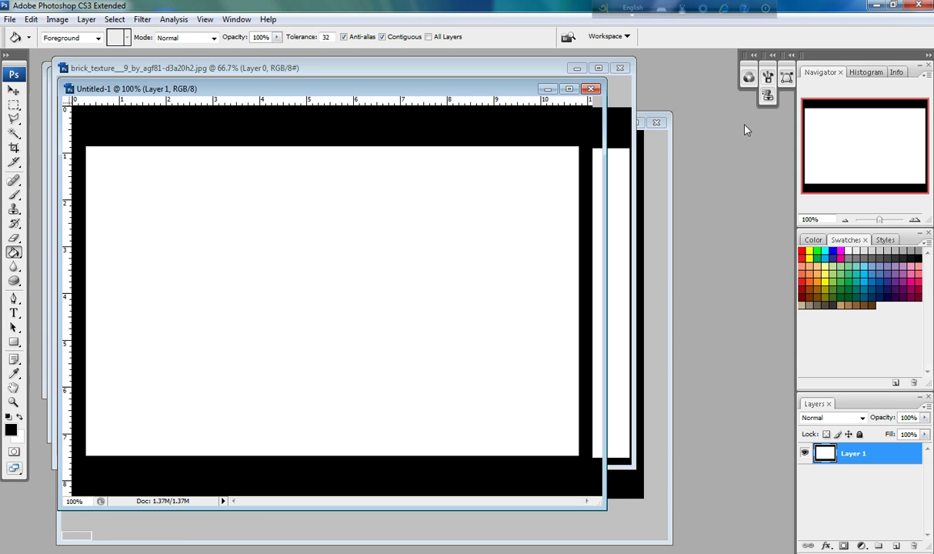
Step: Drag the black-bordered frame into the brick wall image and centre it on the wall
click(916, 19)
drag(392, 93, 735, 86)
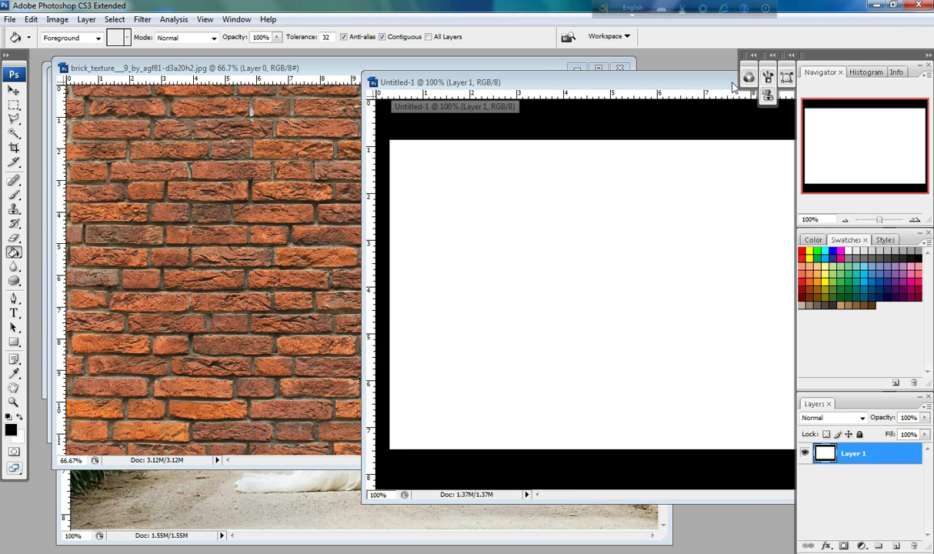
click(13, 90)
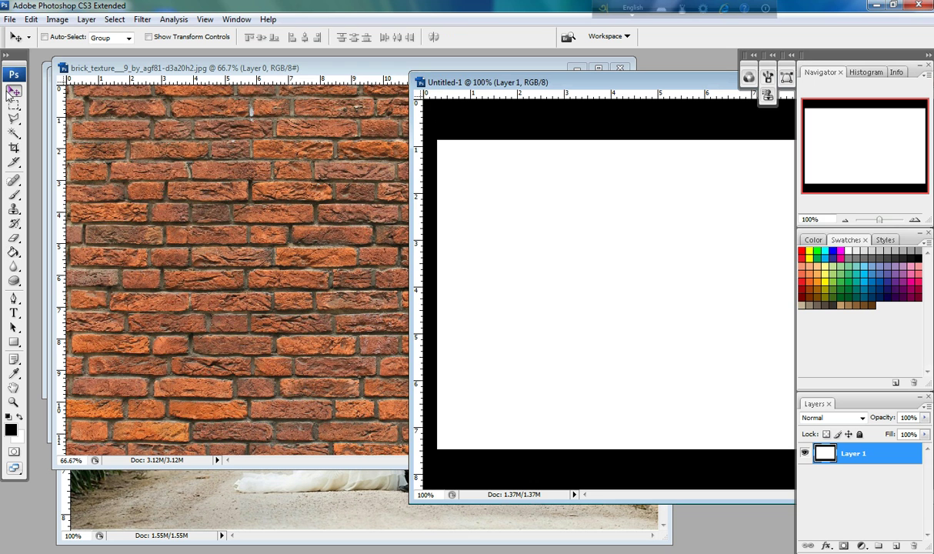
drag(716, 191, 308, 240)
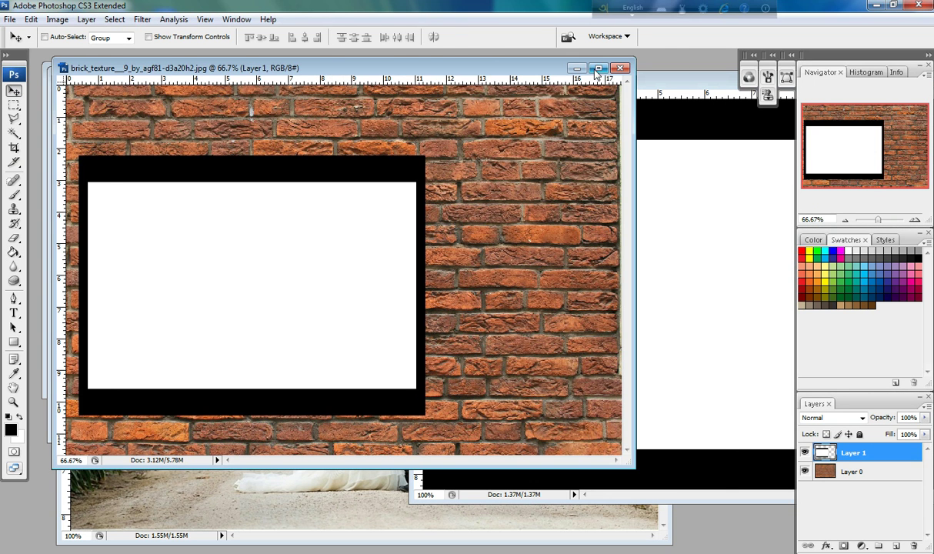
double_click(567, 68)
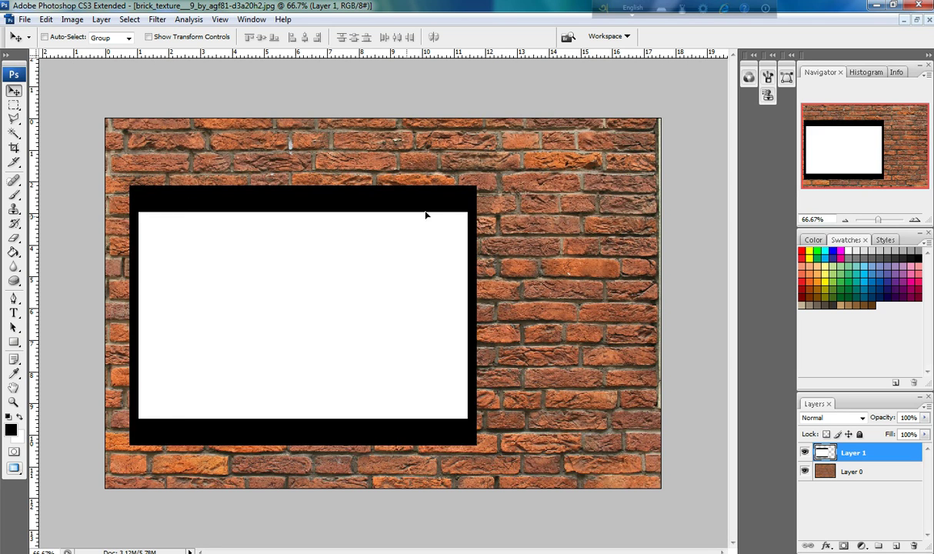
drag(376, 237, 454, 251)
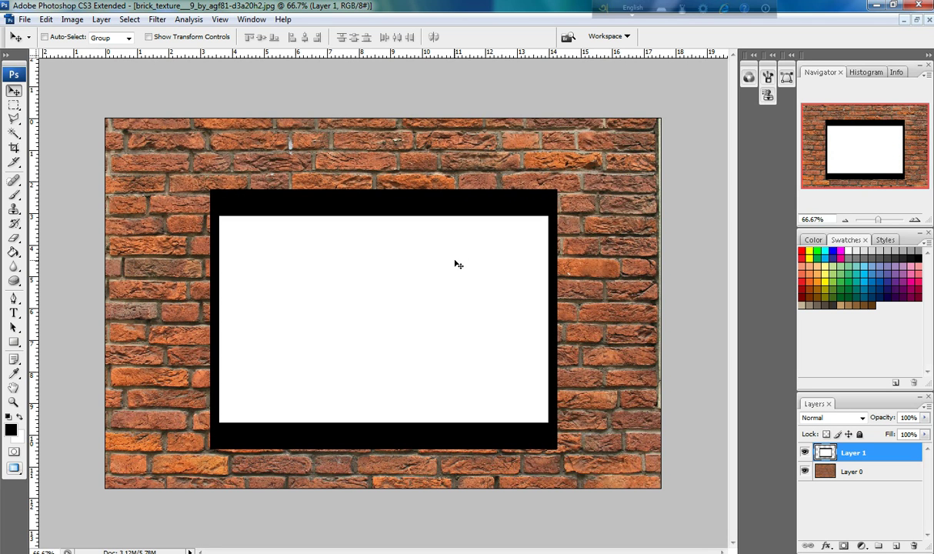
Step: Scale the frame down to 46.2% and position it toward the left of the brick wall
click(46, 19)
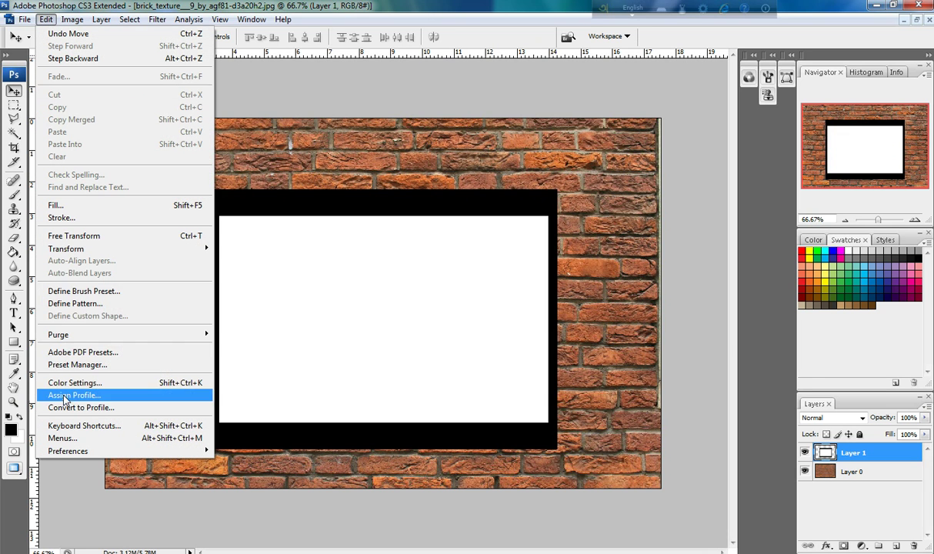
click(76, 235)
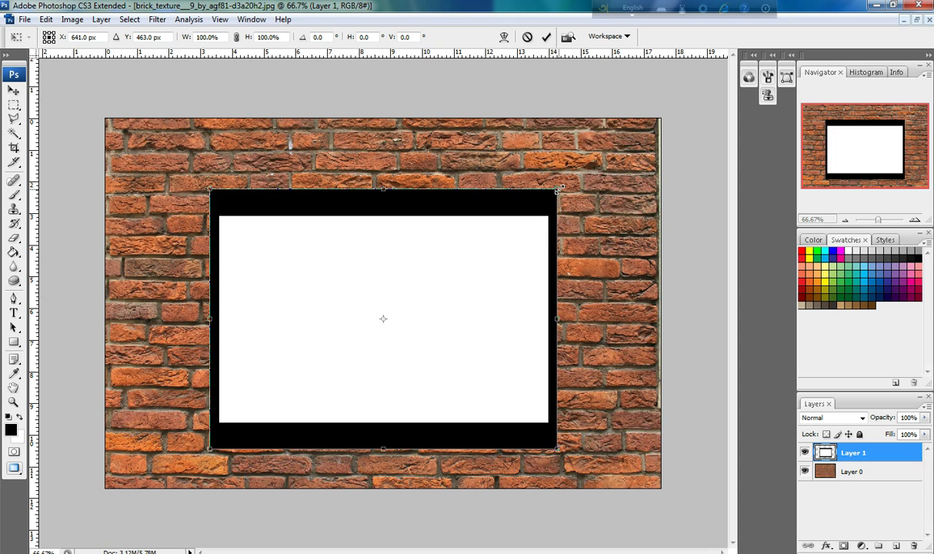
drag(558, 189, 519, 225)
drag(456, 277, 334, 268)
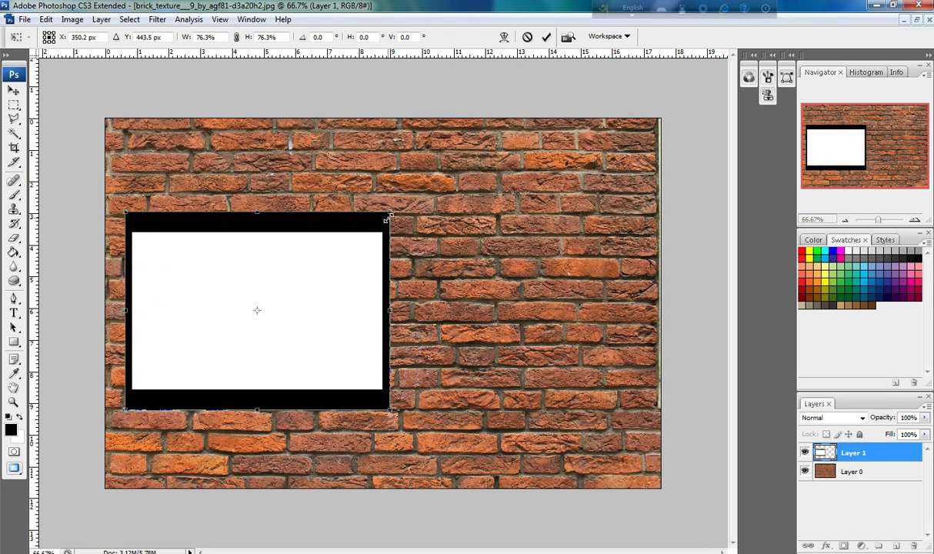
drag(393, 210, 356, 235)
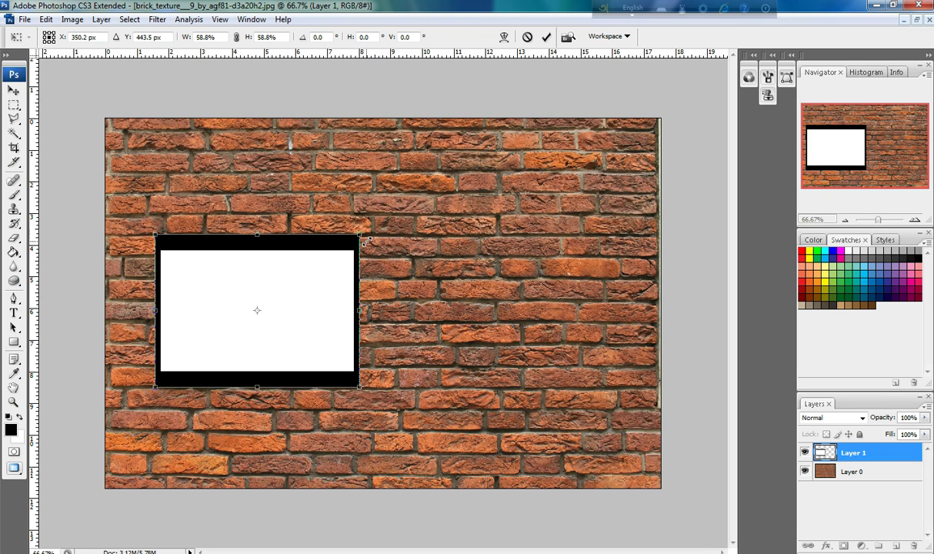
drag(313, 273, 270, 267)
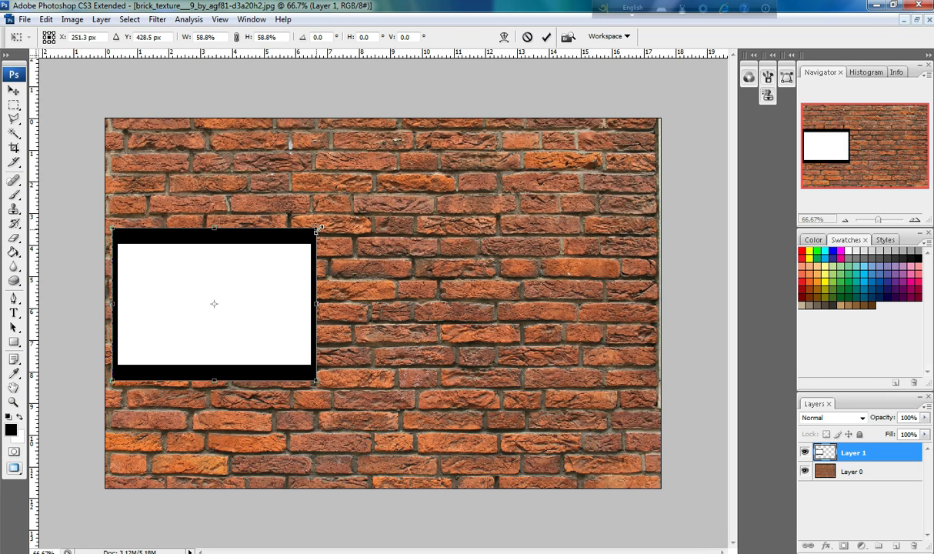
drag(318, 229, 296, 241)
drag(251, 282, 271, 270)
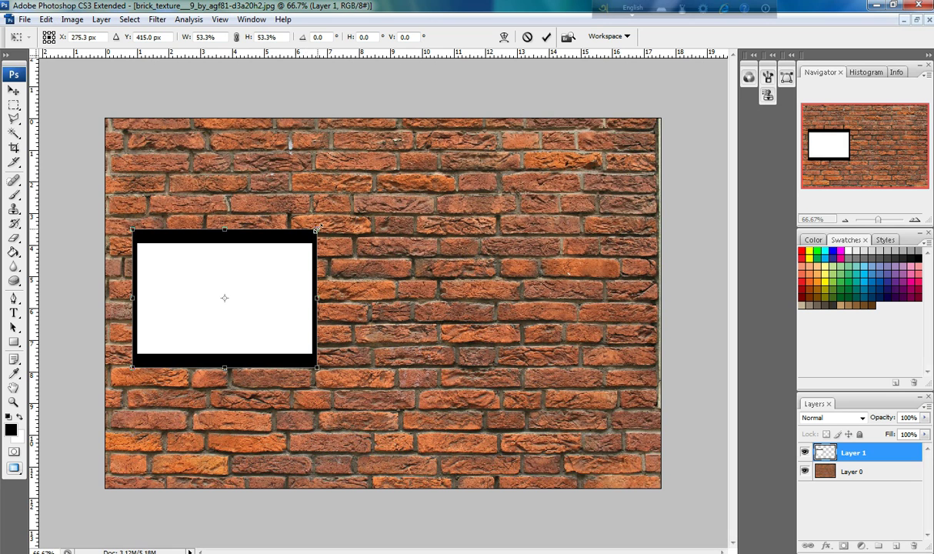
drag(317, 228, 306, 245)
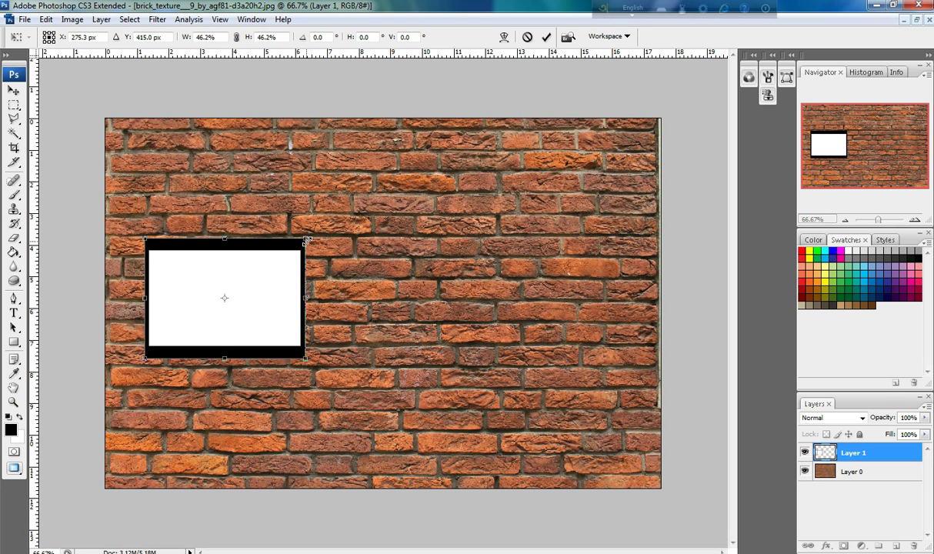
key(Return)
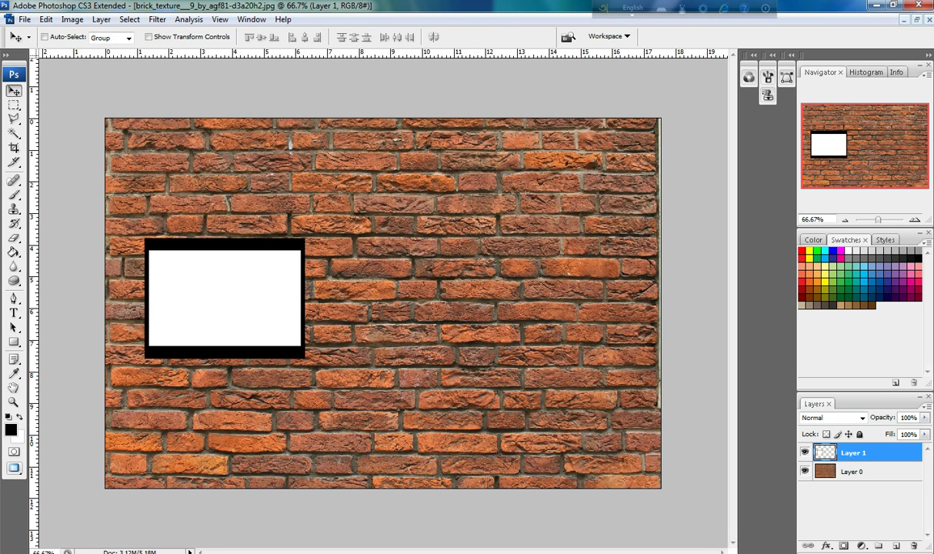
Step: Duplicate Layer 1 and place the copy directly against the right side of the original frame
right_click(866, 455)
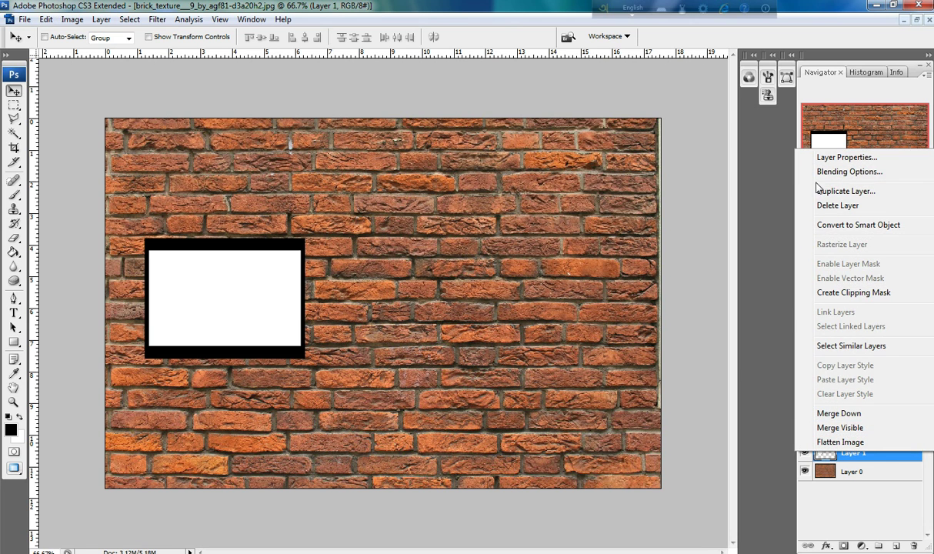
click(816, 189)
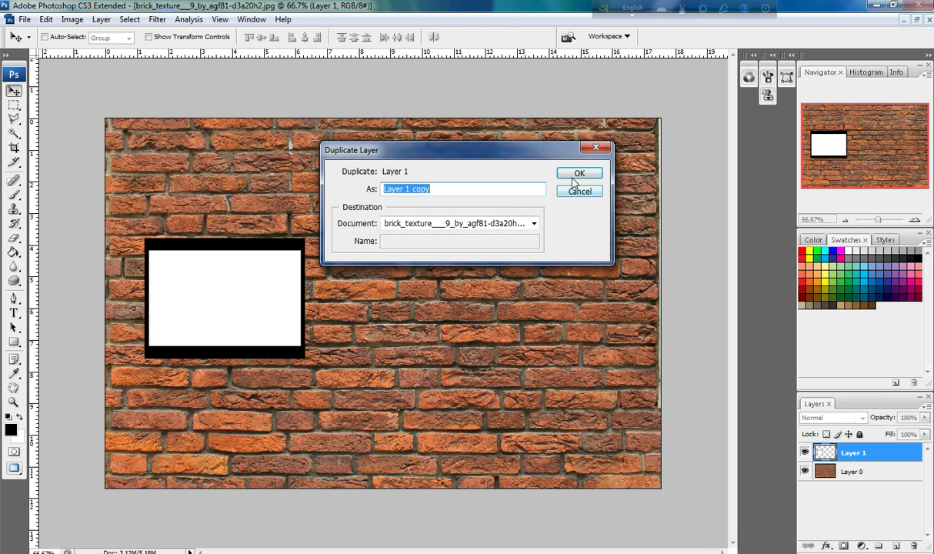
click(576, 174)
mouse_move(246, 285)
mouse_down()
mouse_move(413, 267)
mouse_move(377, 298)
mouse_move(348, 292)
mouse_move(396, 286)
mouse_up()
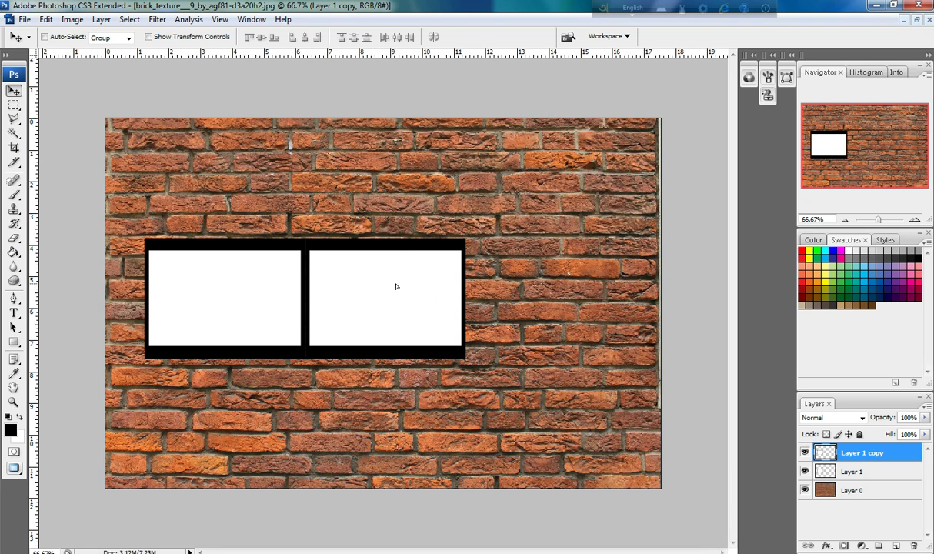
key(Left)
key(Left)
key(Left)
key(Left)
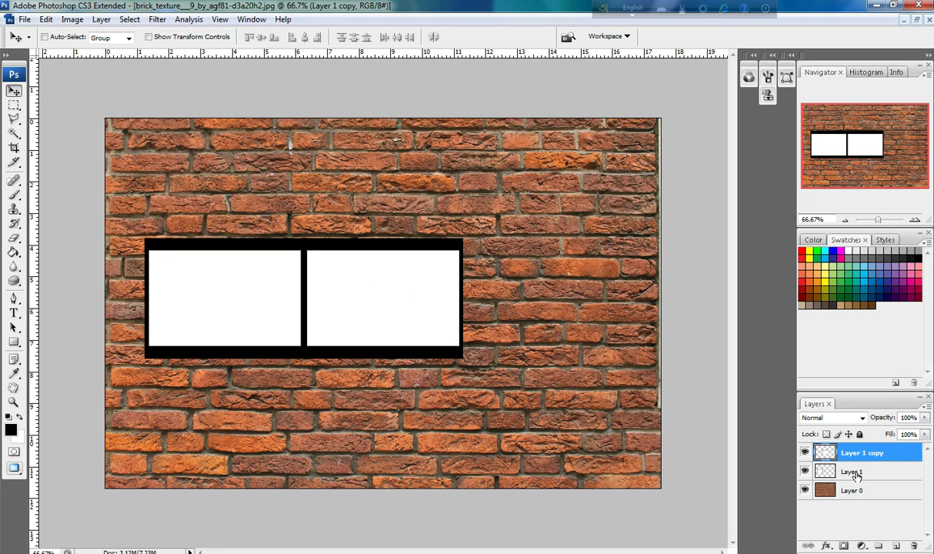
Step: Merge Layer 1 and Layer 1 copy into a single two-frame layer
click(856, 477)
shift+click(863, 454)
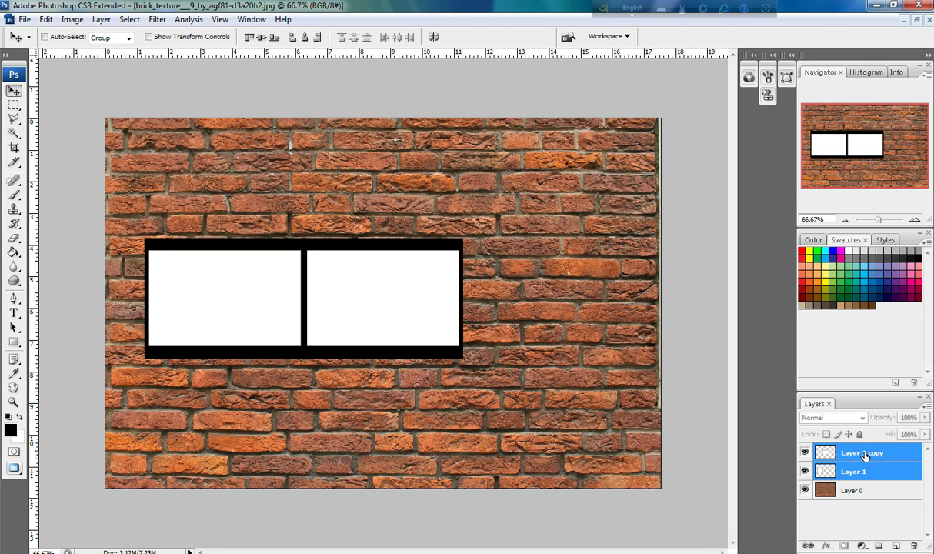
click(101, 19)
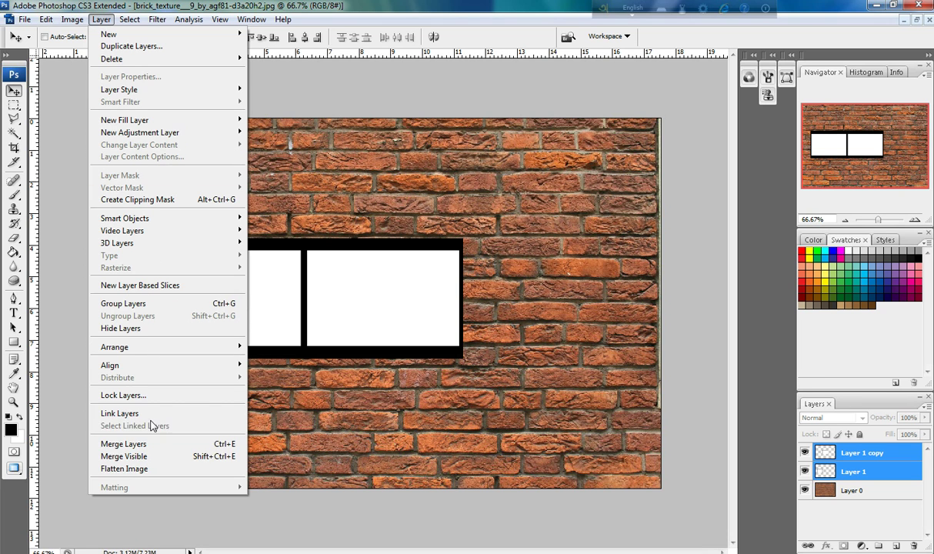
click(144, 446)
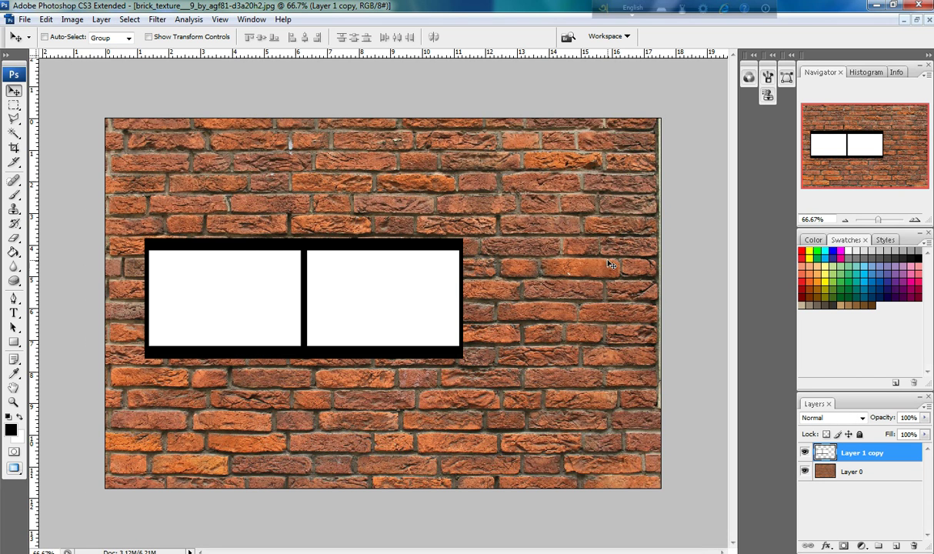
Step: Duplicate the two-frame strip as Layer 1 copy 2 and butt it against the strip's right end
drag(333, 309, 342, 294)
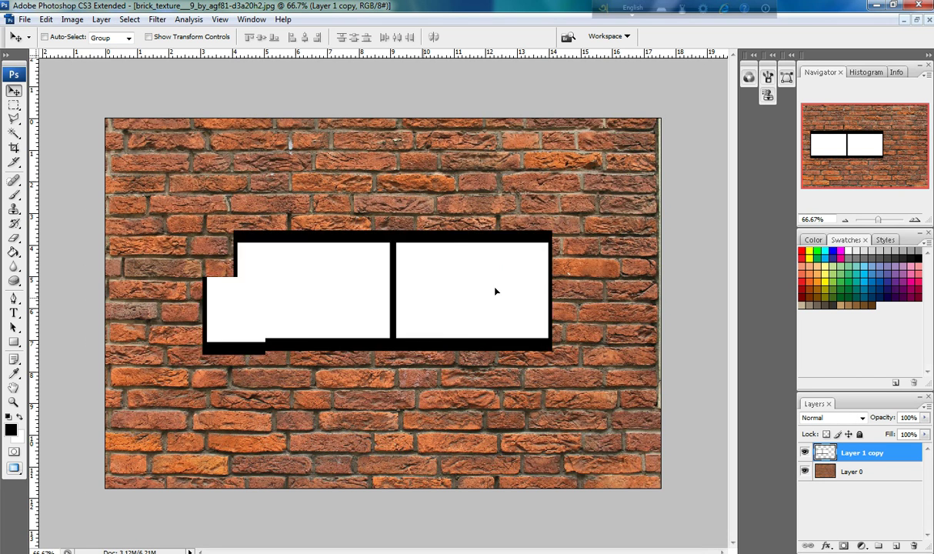
right_click(861, 460)
click(814, 183)
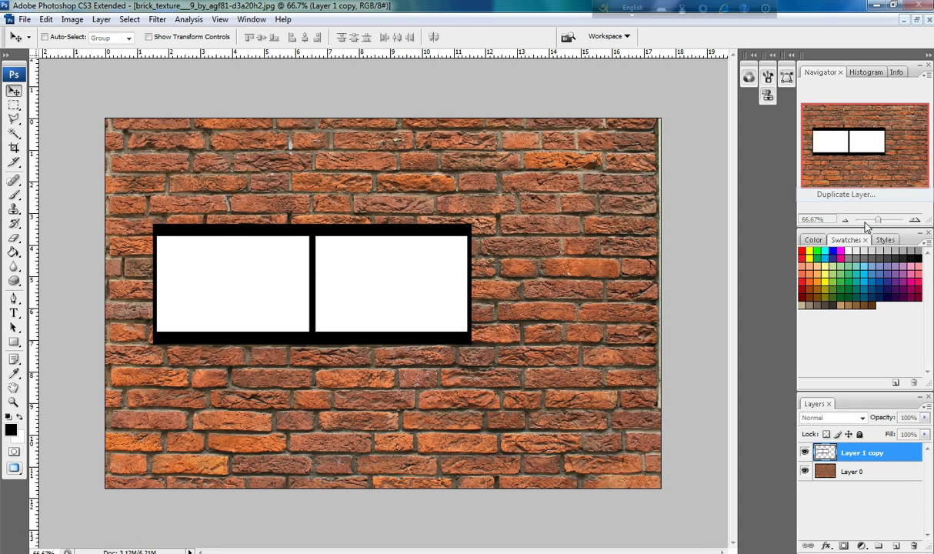
click(579, 173)
mouse_move(267, 302)
mouse_down()
mouse_move(413, 298)
mouse_move(536, 312)
mouse_move(573, 301)
mouse_up()
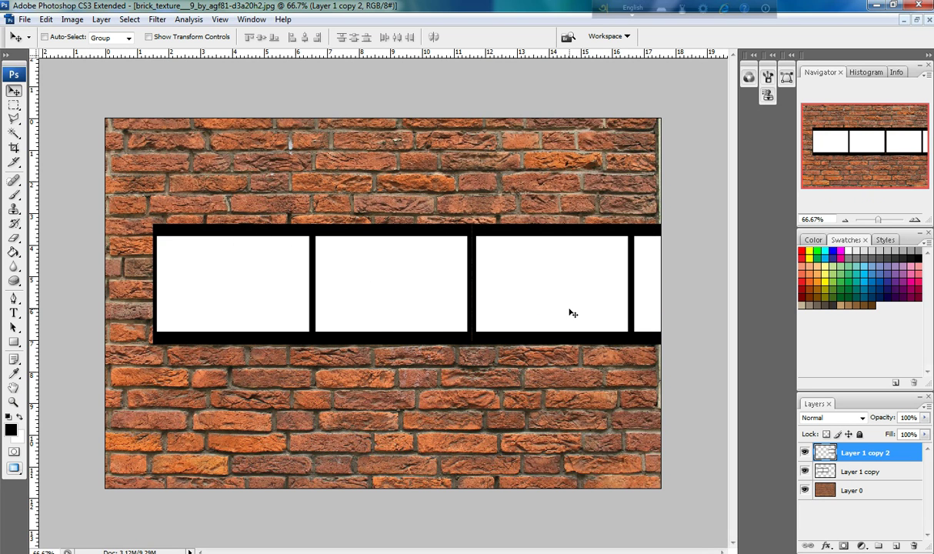
key(Left)
key(Left)
key(Left)
key(Left)
key(Left)
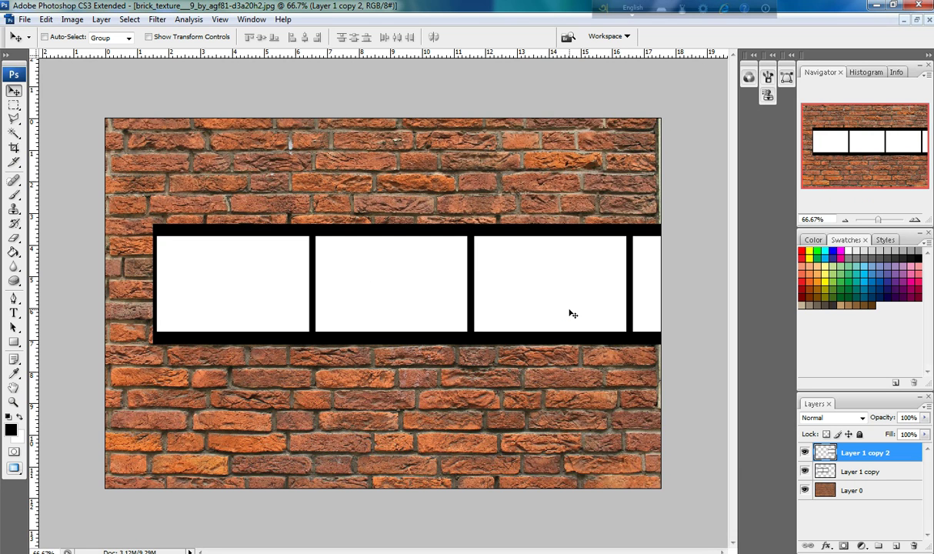
key(Left)
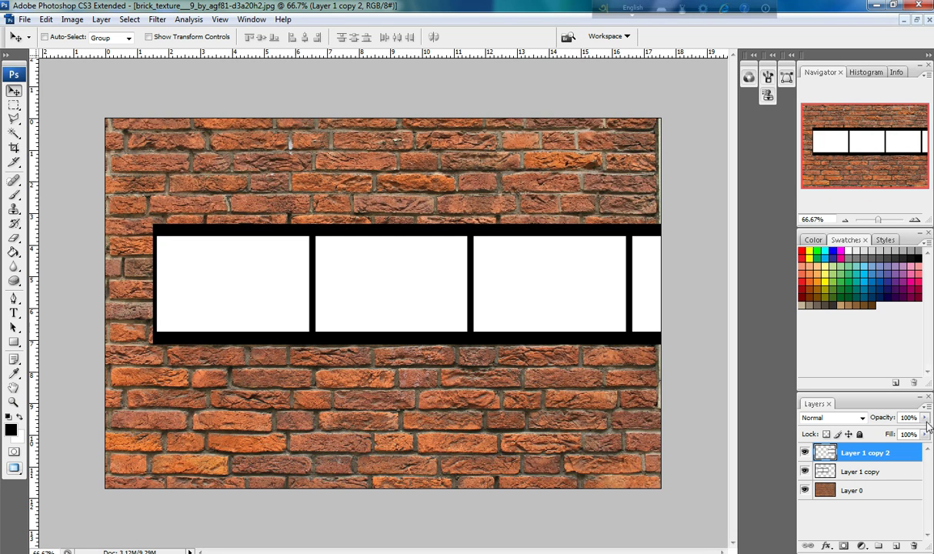
Step: Merge Layer 1 copy and Layer 1 copy 2 into one four-frame strip and move it left
click(888, 475)
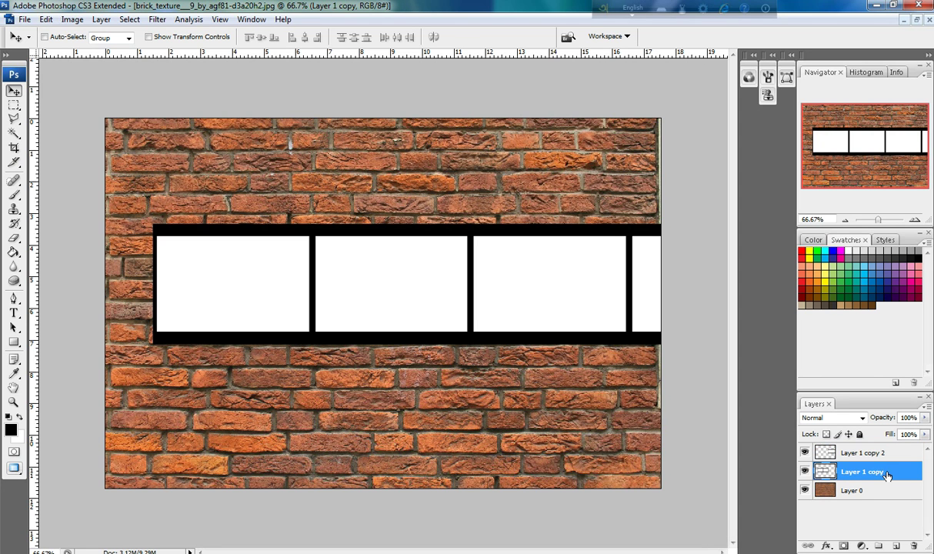
ctrl+click(872, 453)
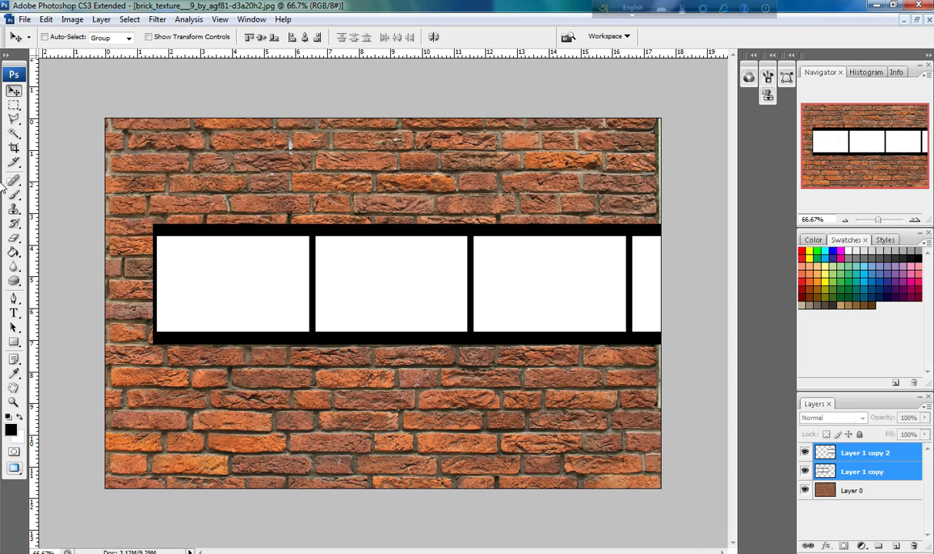
click(101, 19)
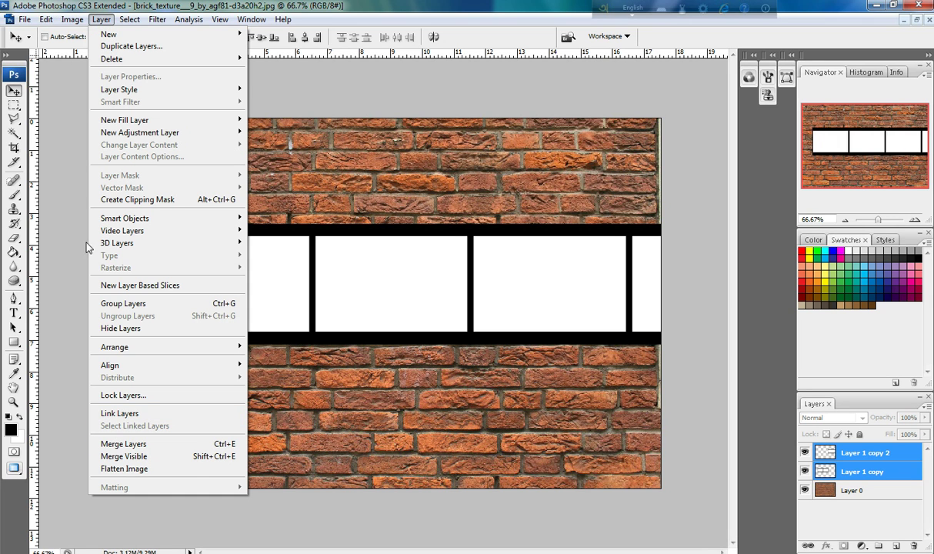
click(128, 443)
mouse_move(593, 267)
mouse_down()
mouse_move(398, 270)
mouse_move(464, 271)
mouse_up()
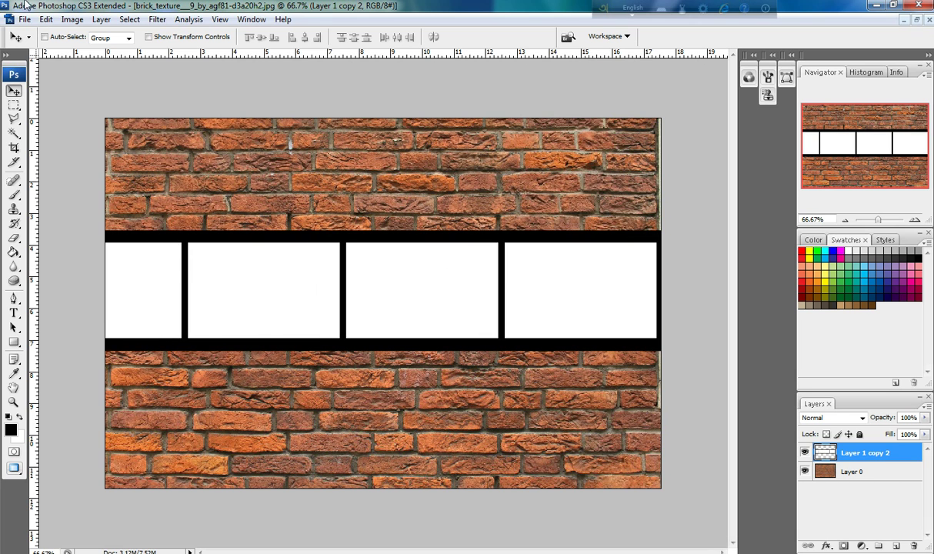
Step: Resize the film strip to 85.8% width and 94.4% height and position it across the wall
click(46, 20)
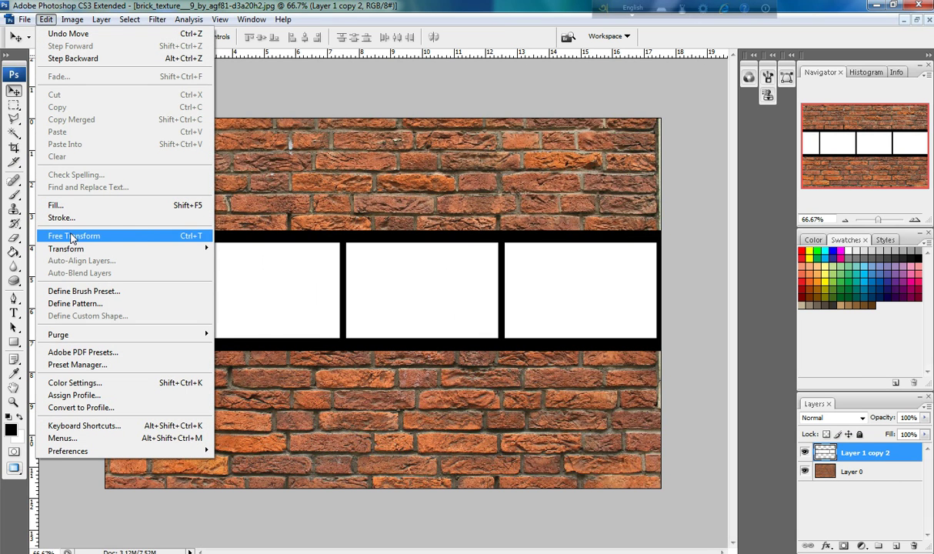
click(73, 236)
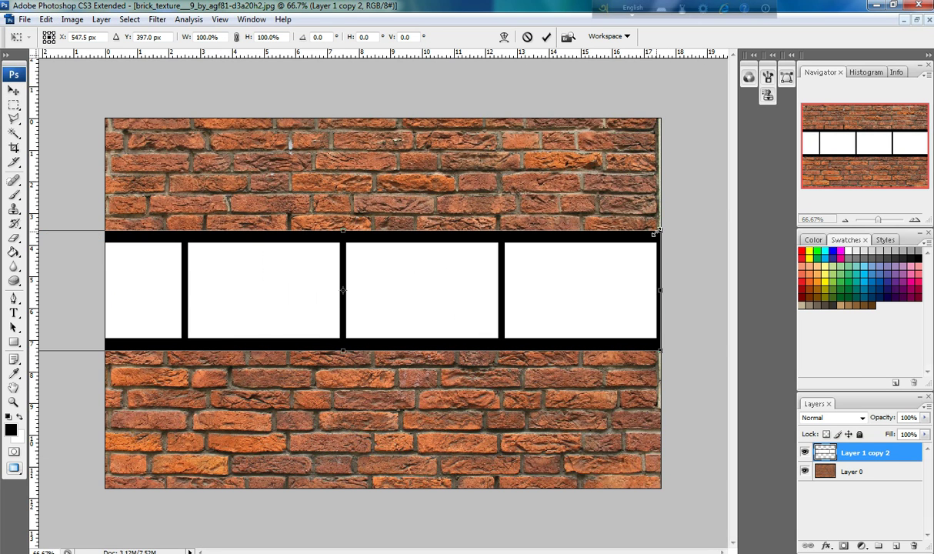
mouse_move(659, 229)
mouse_down()
mouse_move(592, 270)
mouse_move(597, 243)
mouse_up()
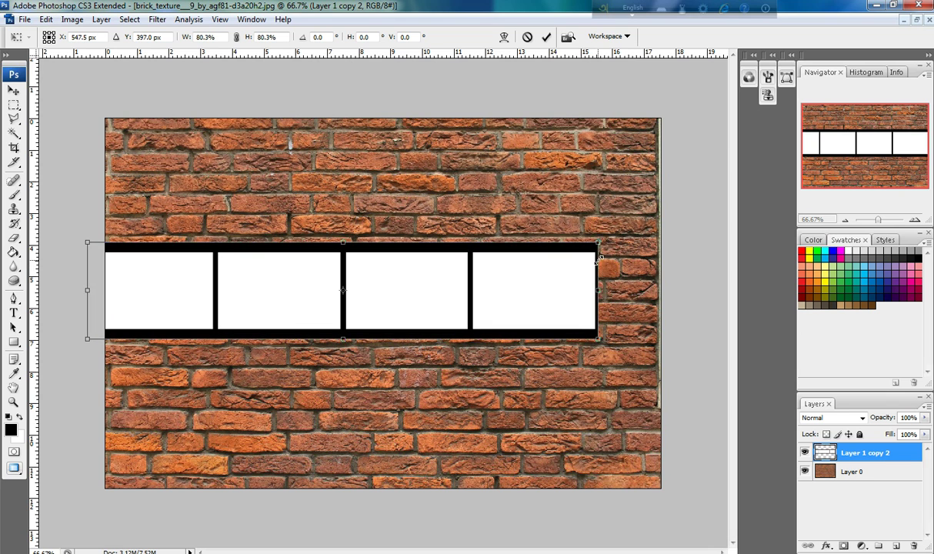
drag(399, 273, 437, 267)
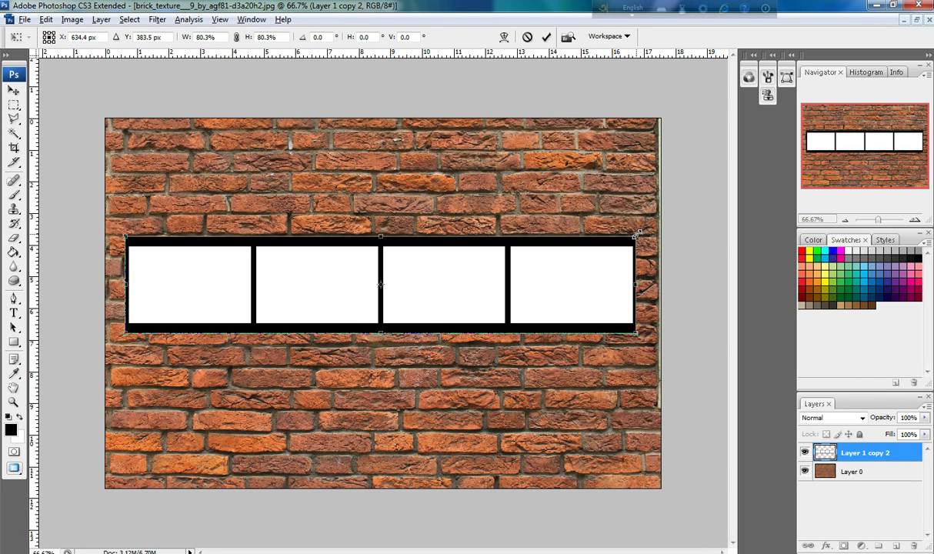
drag(637, 232, 653, 231)
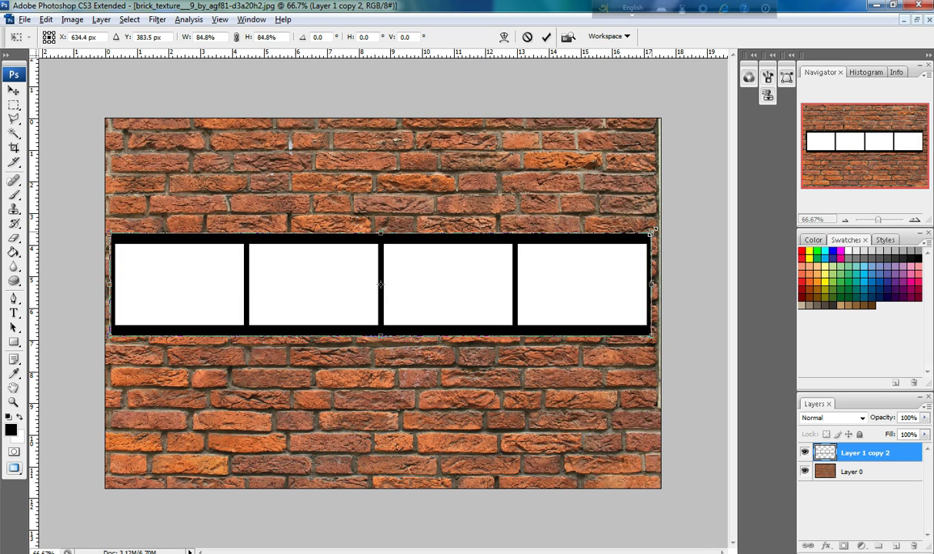
drag(590, 262, 580, 274)
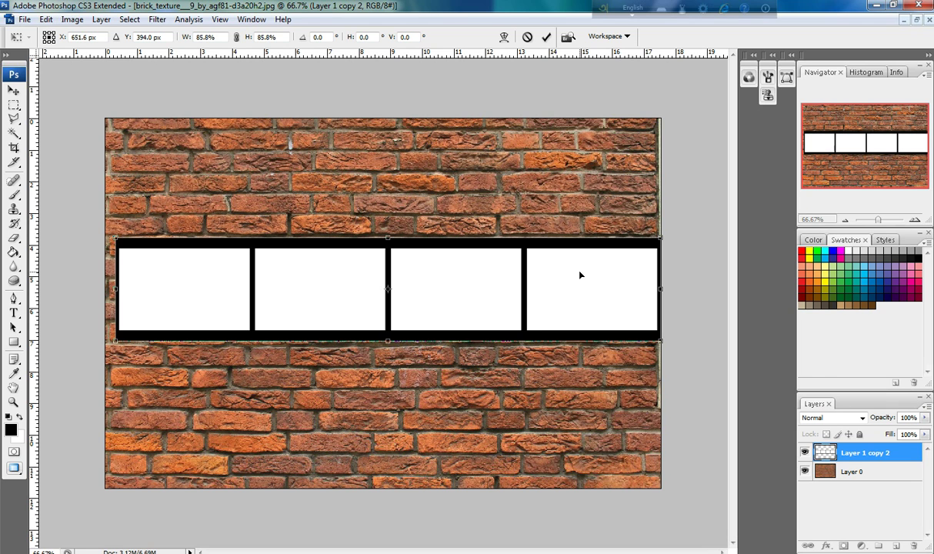
key(Left)
key(Left)
key(Left)
key(Left)
key(Left)
key(Left)
key(Left)
key(Left)
key(Left)
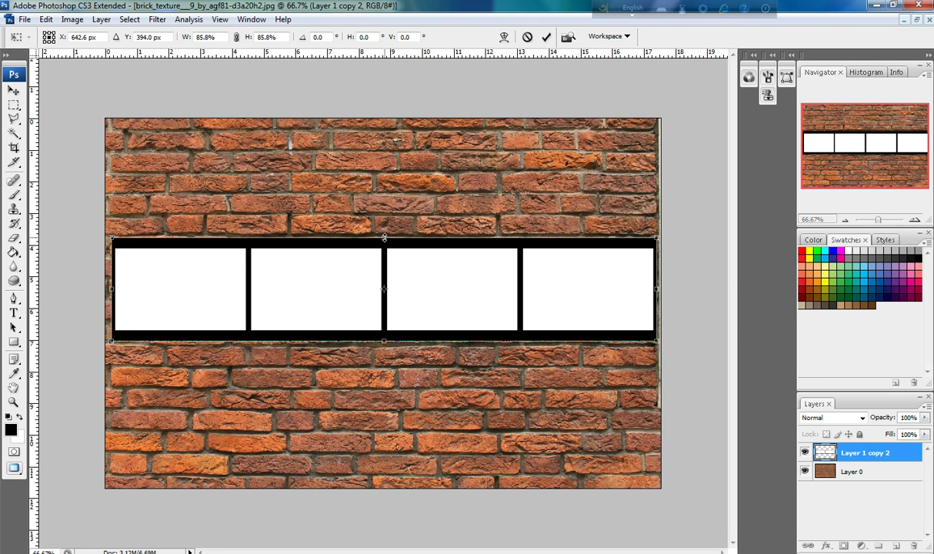
drag(383, 237, 383, 232)
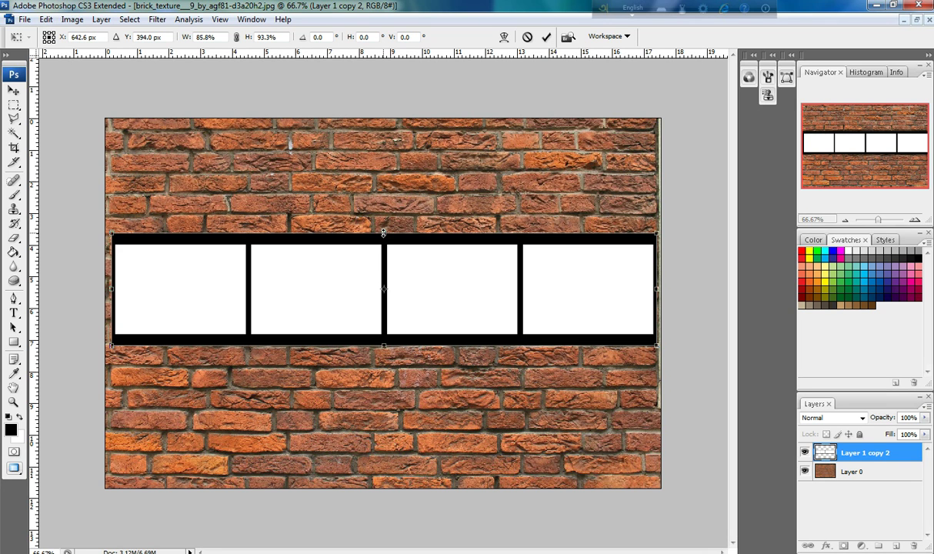
drag(383, 232, 382, 233)
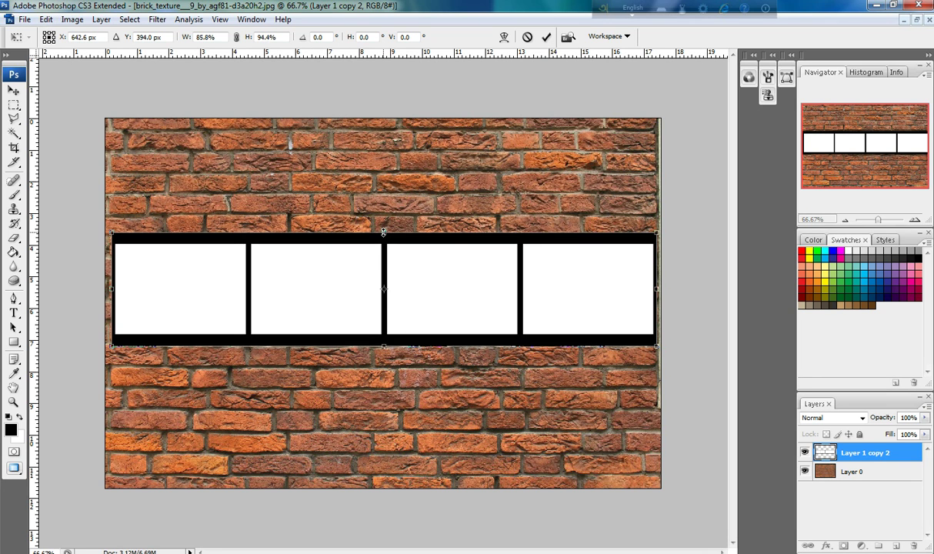
key(Return)
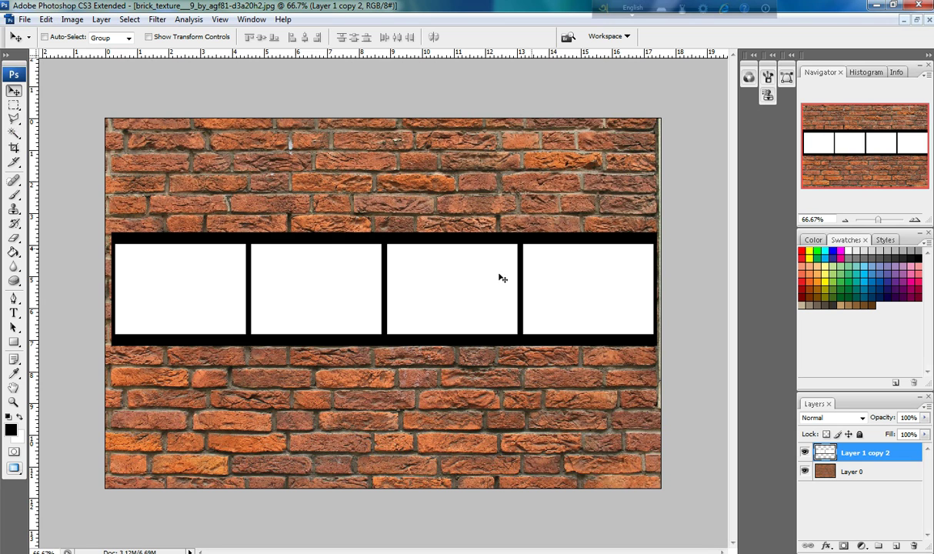
Step: Select the four white frames with the Magic Wand, delete them, and deselect
click(13, 133)
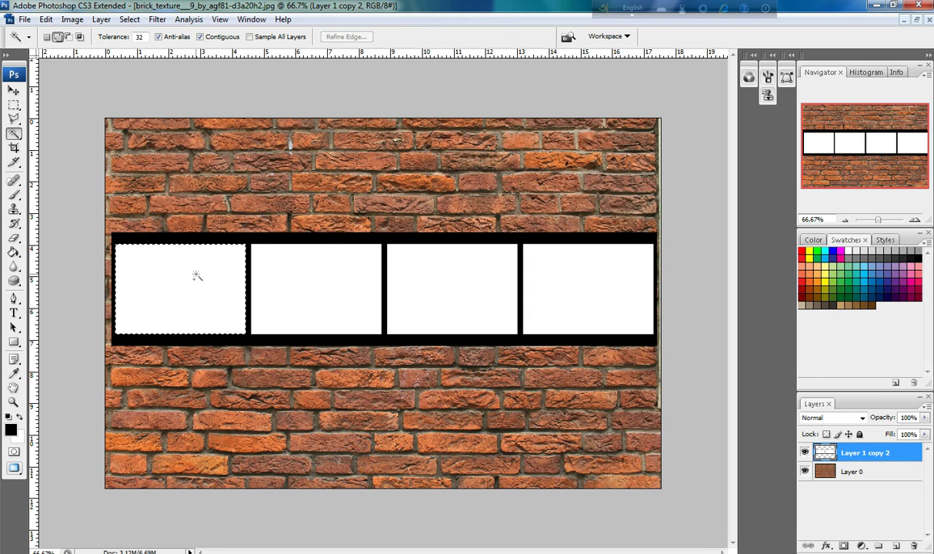
click(323, 280)
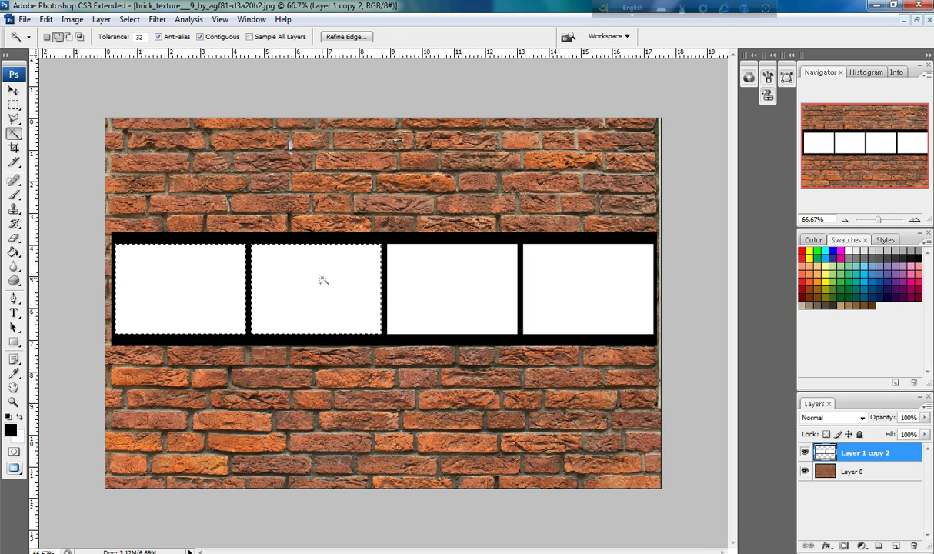
click(464, 285)
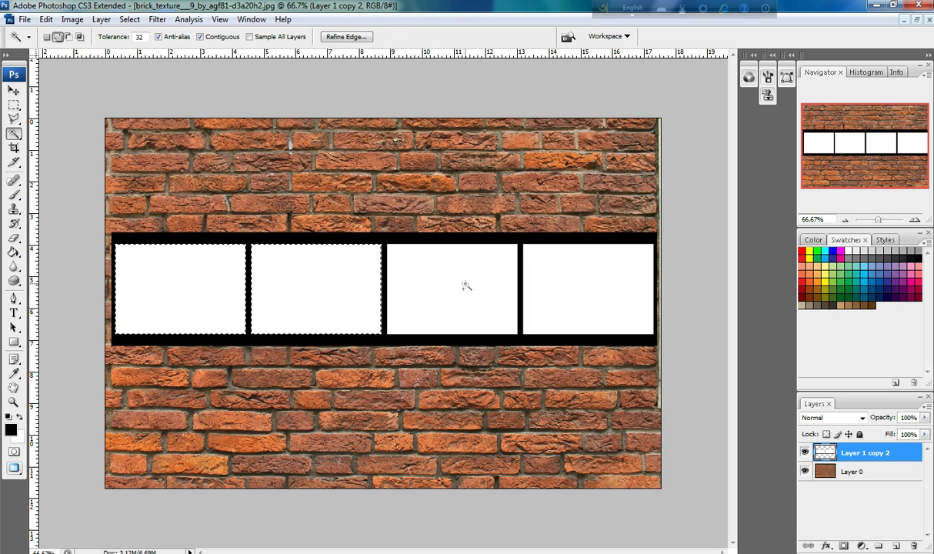
click(618, 274)
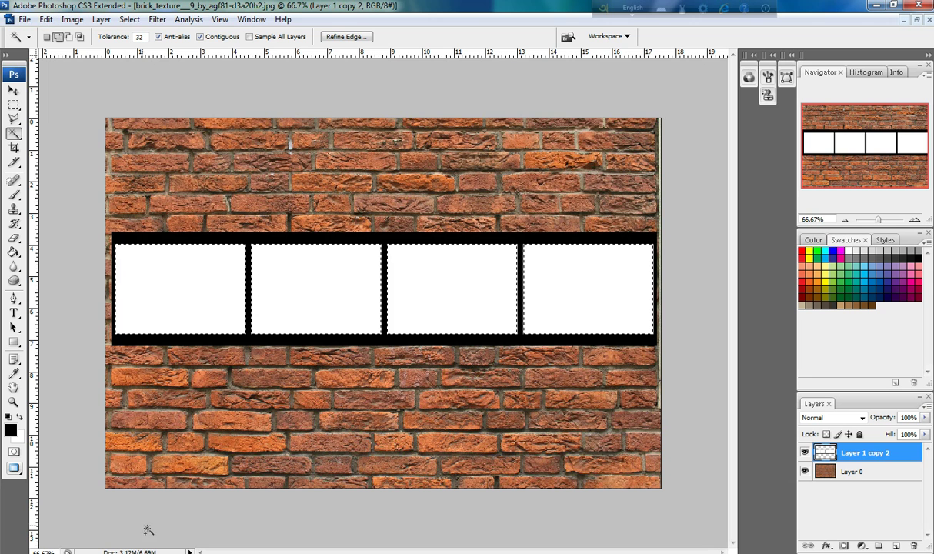
key(Delete)
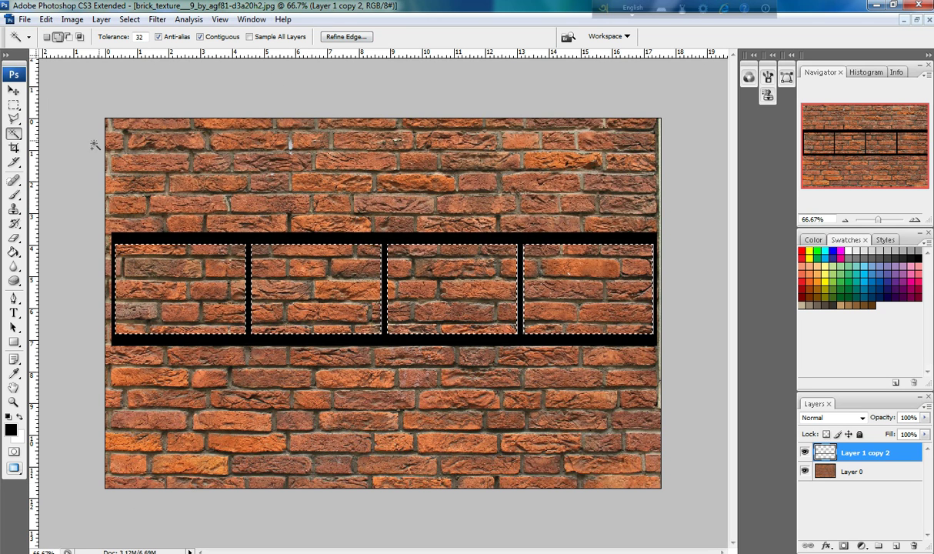
click(129, 19)
click(130, 19)
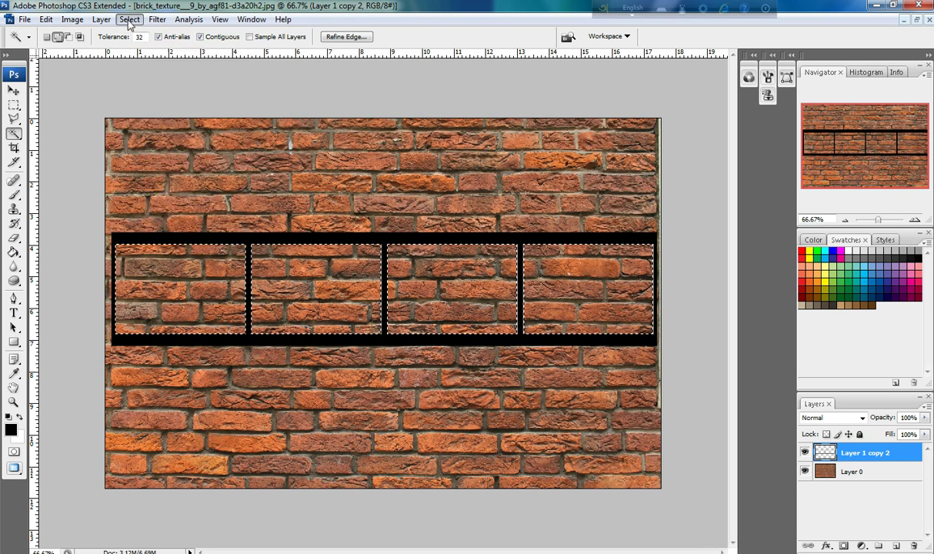
click(137, 47)
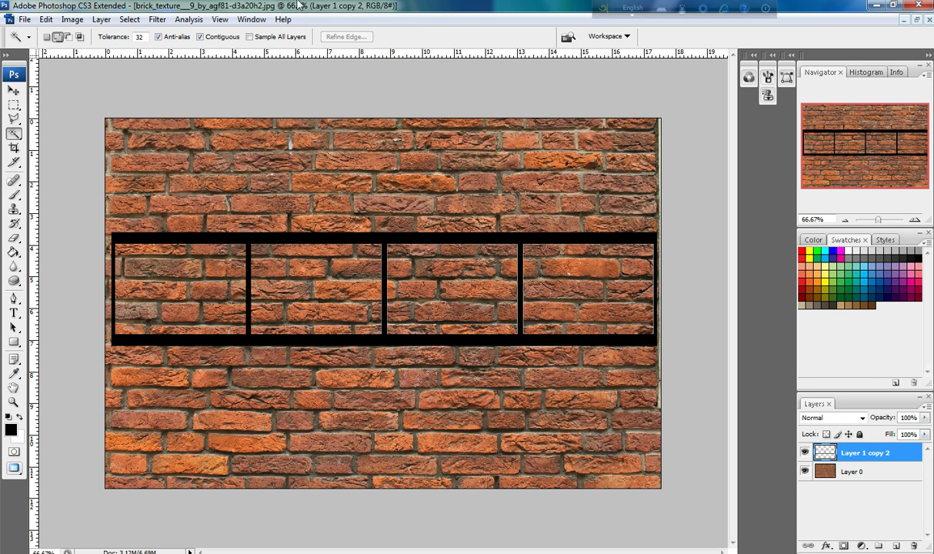
Step: Float the image windows and copy the tree-lined wedding photo into the brick document, closing its window
click(916, 19)
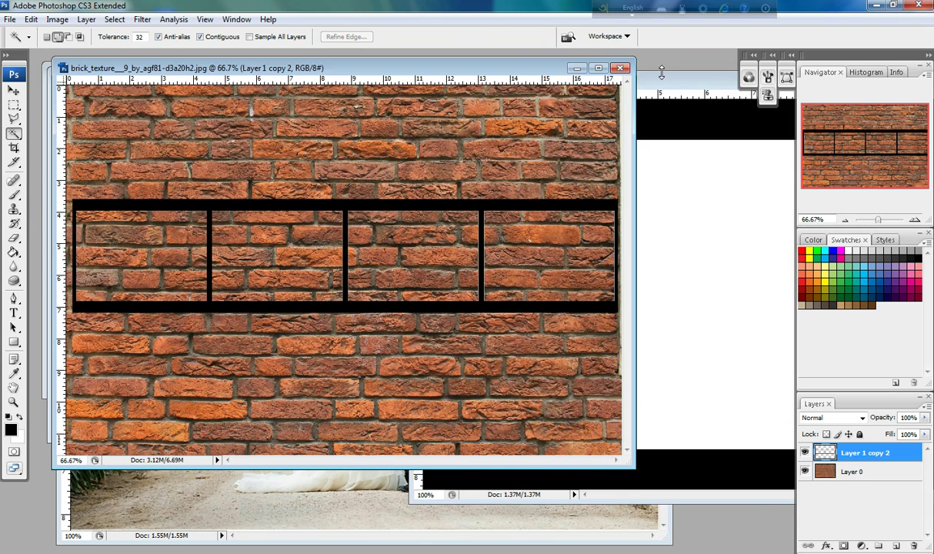
key(ctrl+Tab)
key(ctrl+Tab)
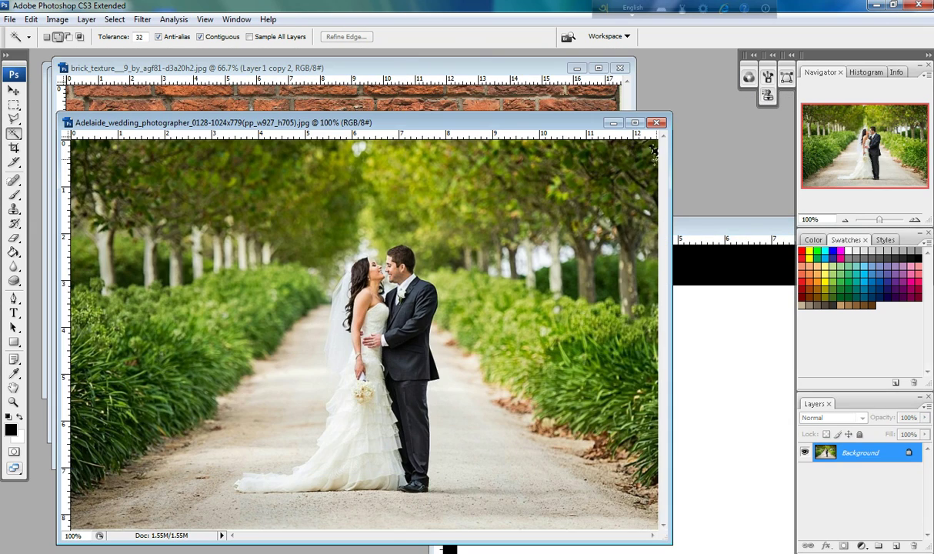
key(ctrl+a)
drag(608, 125, 782, 118)
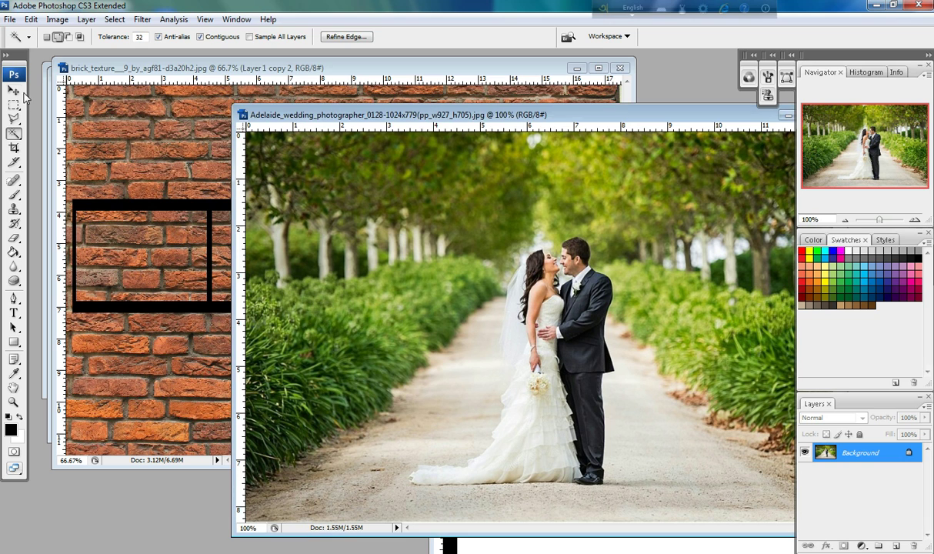
key(v)
drag(467, 254, 200, 258)
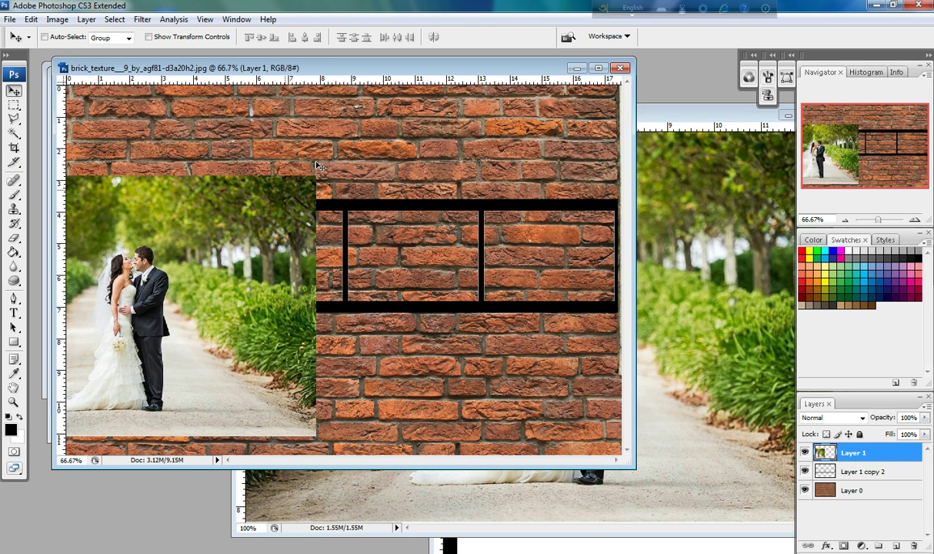
click(646, 116)
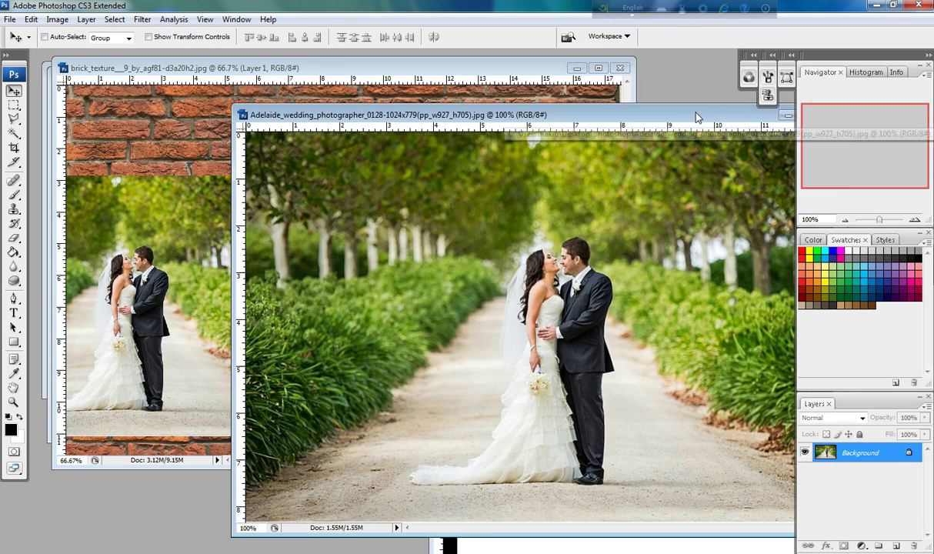
drag(663, 114, 552, 131)
click(722, 127)
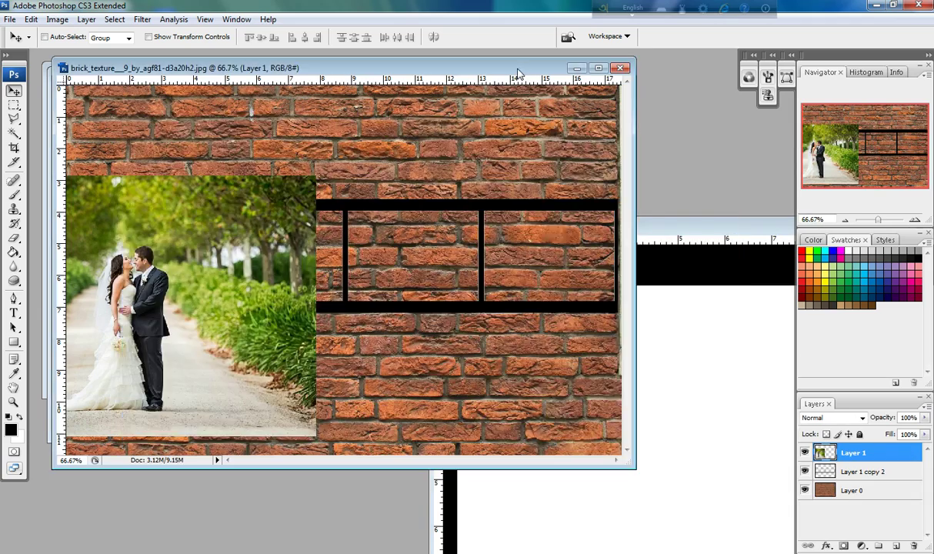
Step: Copy the beach wedding photo into the brick document and close its window
drag(493, 70, 748, 129)
click(304, 97)
drag(182, 140, 650, 291)
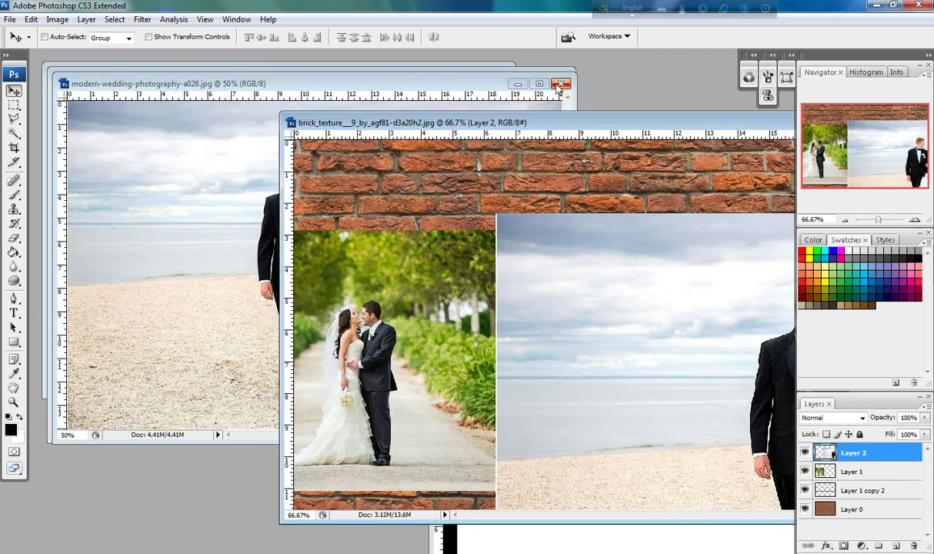
click(560, 83)
Step: Copy the mountain wedding photo into the brick document and close the remaining photo windows
click(416, 87)
drag(203, 183, 593, 271)
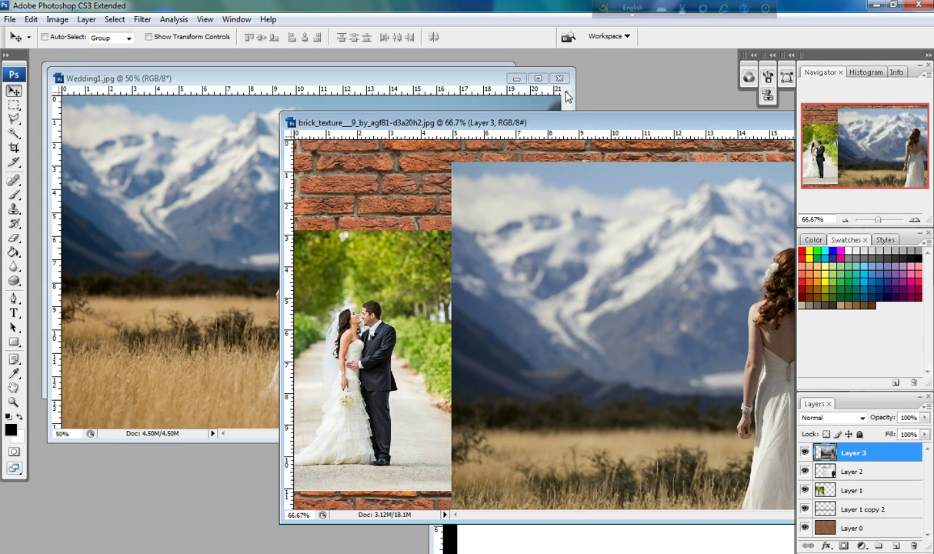
click(567, 95)
click(559, 77)
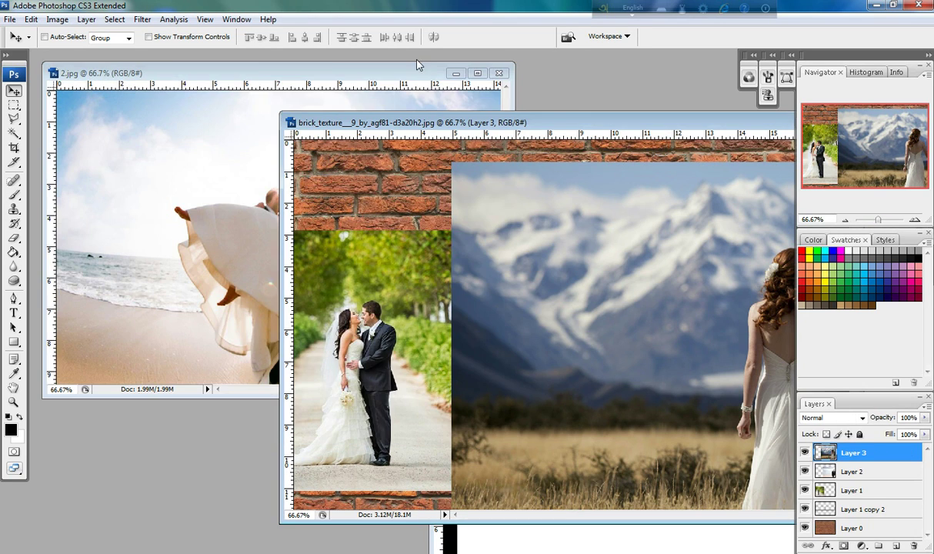
click(395, 73)
click(498, 74)
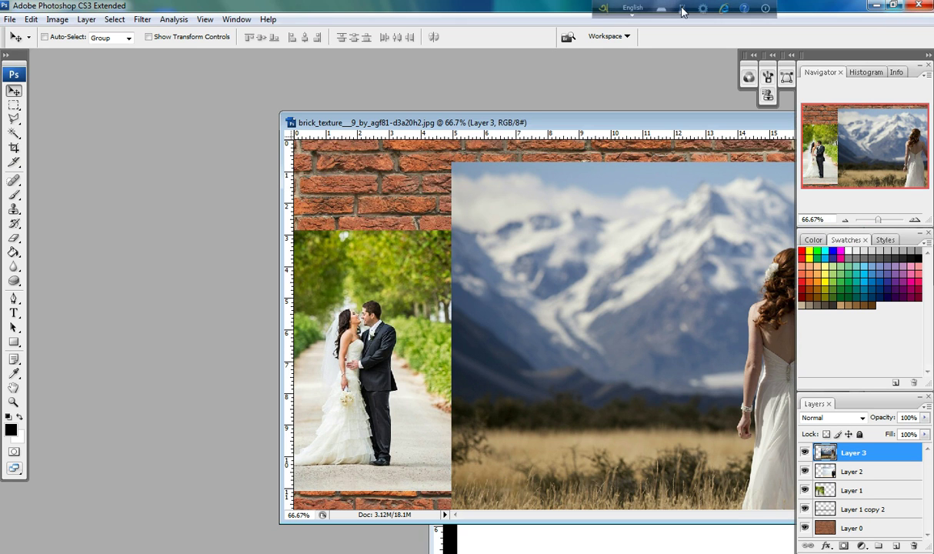
drag(539, 127, 353, 119)
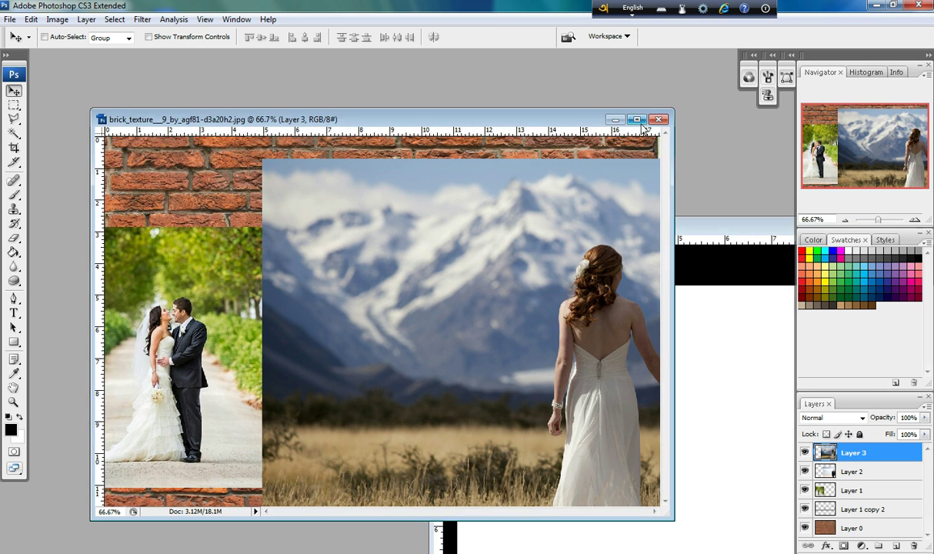
Step: Maximize the brick document and scale the mountain photo down to about a quarter
double_click(604, 109)
mouse_move(338, 266)
mouse_down()
mouse_move(298, 248)
mouse_move(282, 257)
mouse_up()
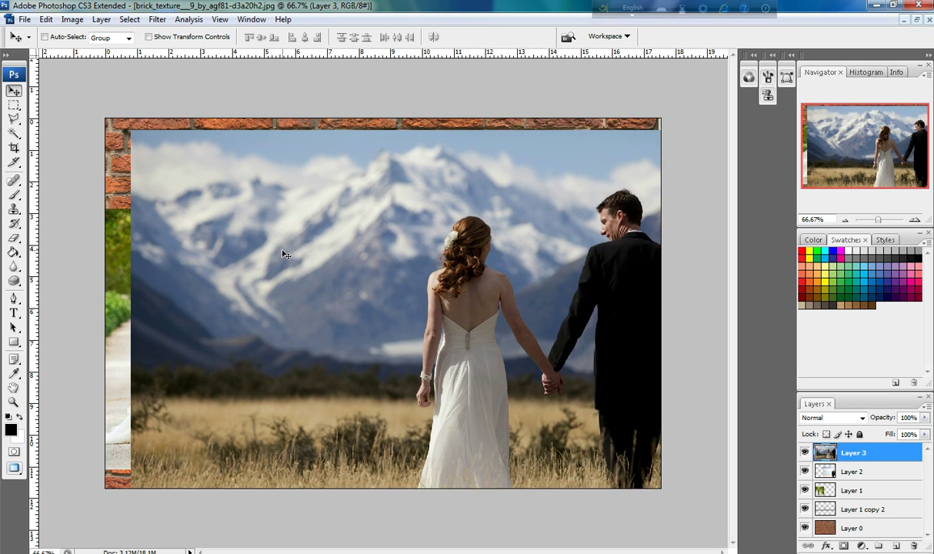
key(ctrl+t)
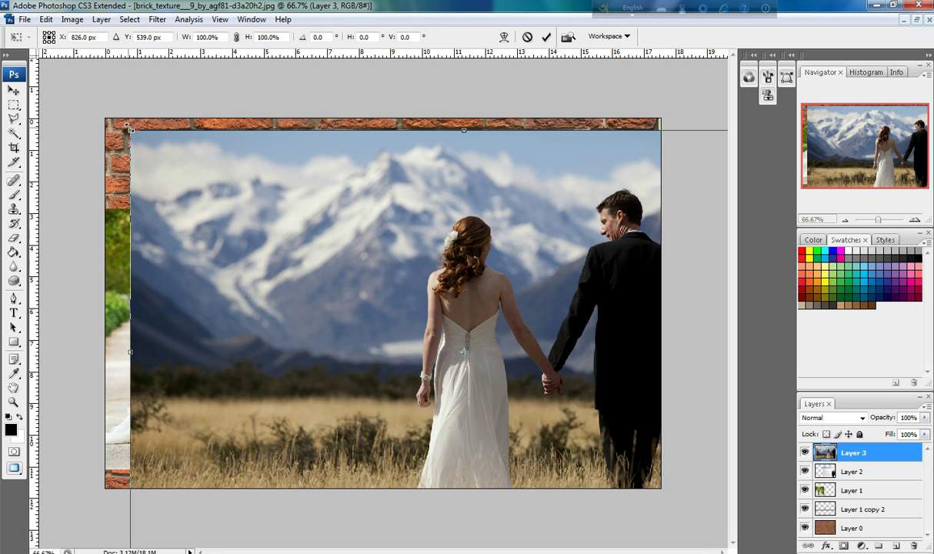
drag(131, 128, 361, 308)
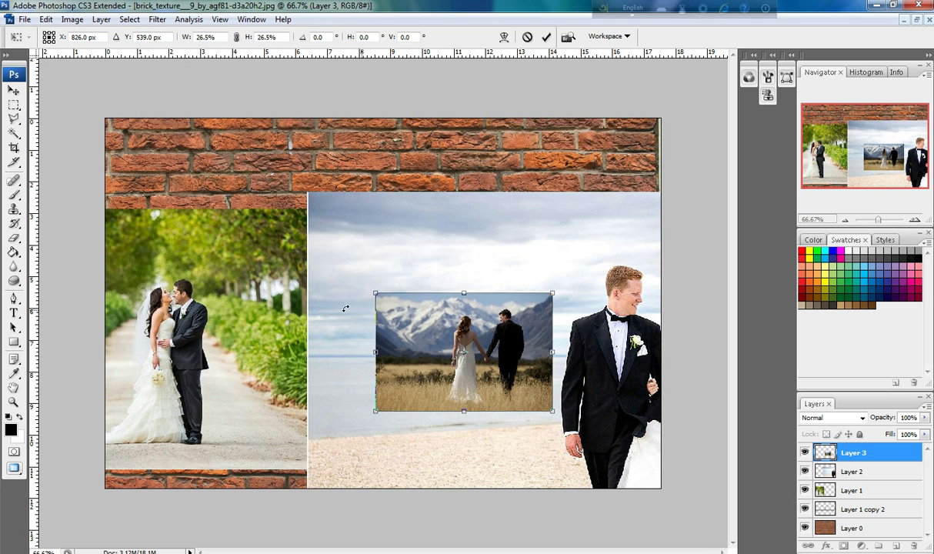
right_click(334, 245)
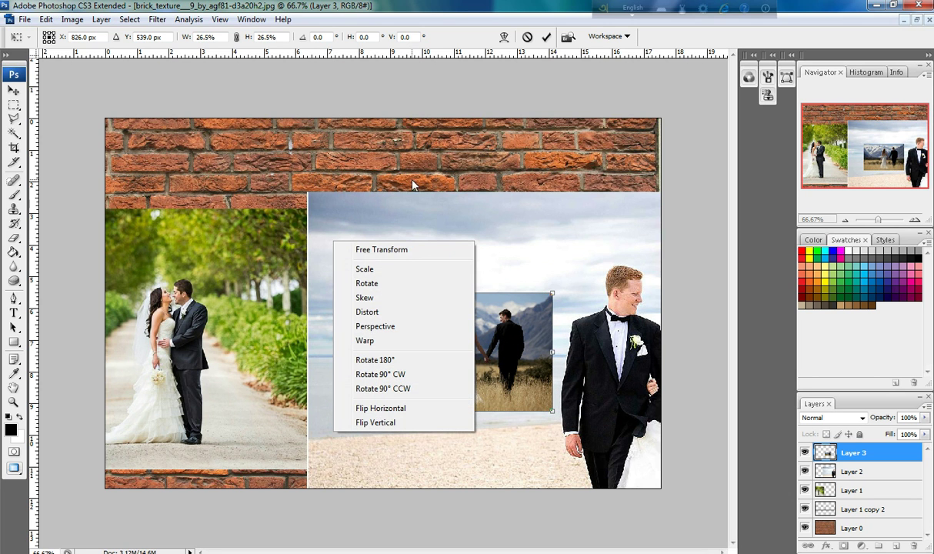
click(412, 183)
key(Return)
Step: Select the beach photo's Layer 2 and shrink it to about 36% on the wall
right_click(356, 225)
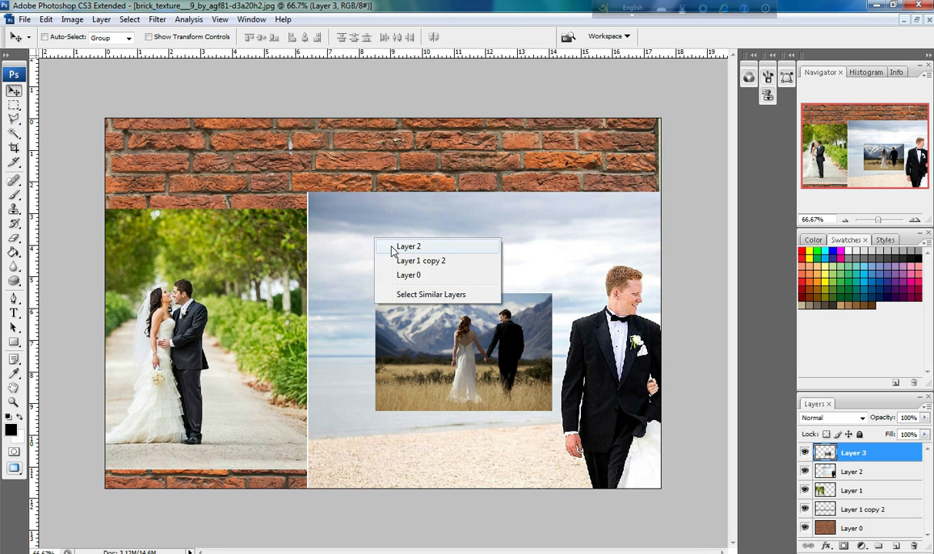
click(380, 236)
mouse_move(415, 238)
mouse_down()
mouse_move(214, 209)
mouse_move(223, 209)
mouse_up()
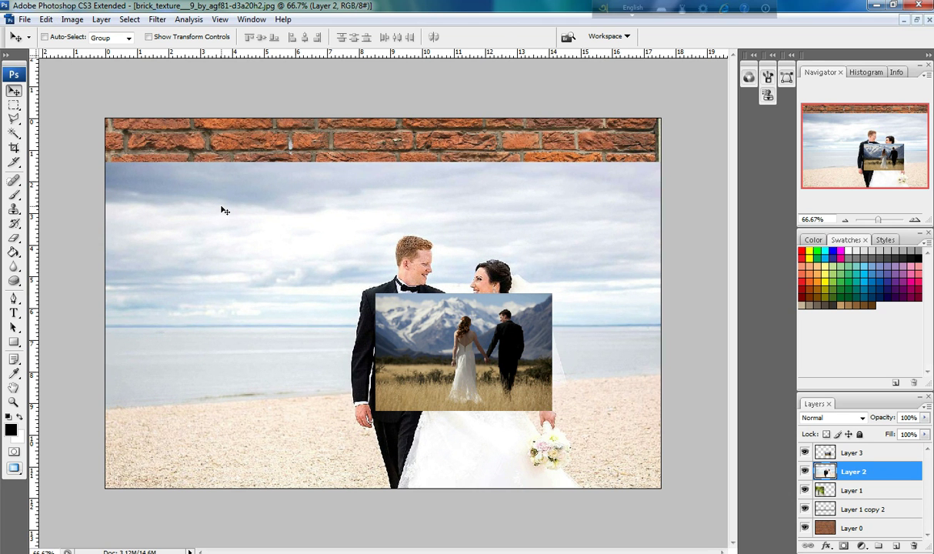
key(ctrl+t)
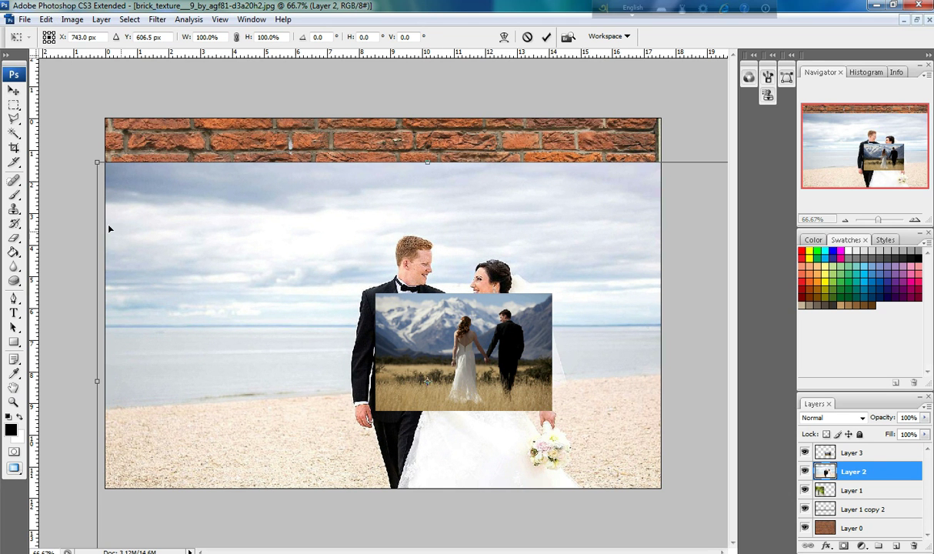
drag(97, 162, 339, 323)
mouse_move(353, 379)
mouse_down()
mouse_move(332, 274)
mouse_move(400, 206)
mouse_up()
key(Return)
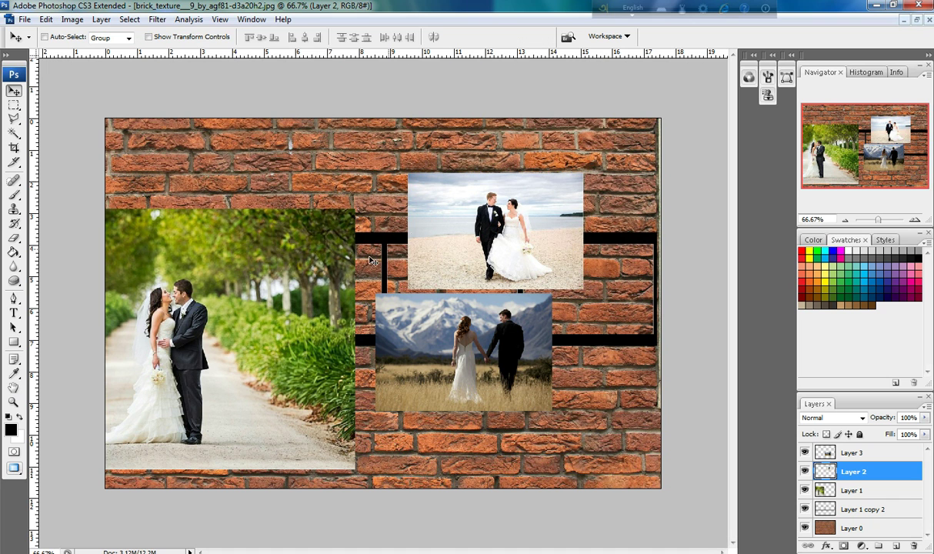
Step: Shift the tree-lined photo right and shrink it to about 95%
right_click(251, 246)
click(269, 256)
mouse_move(283, 272)
mouse_down()
mouse_move(349, 249)
mouse_move(355, 260)
mouse_up()
key(ctrl+t)
mouse_move(69, 221)
mouse_down()
mouse_move(182, 219)
mouse_move(323, 289)
mouse_move(292, 275)
mouse_move(153, 270)
mouse_move(154, 287)
mouse_move(167, 289)
mouse_up()
key(Return)
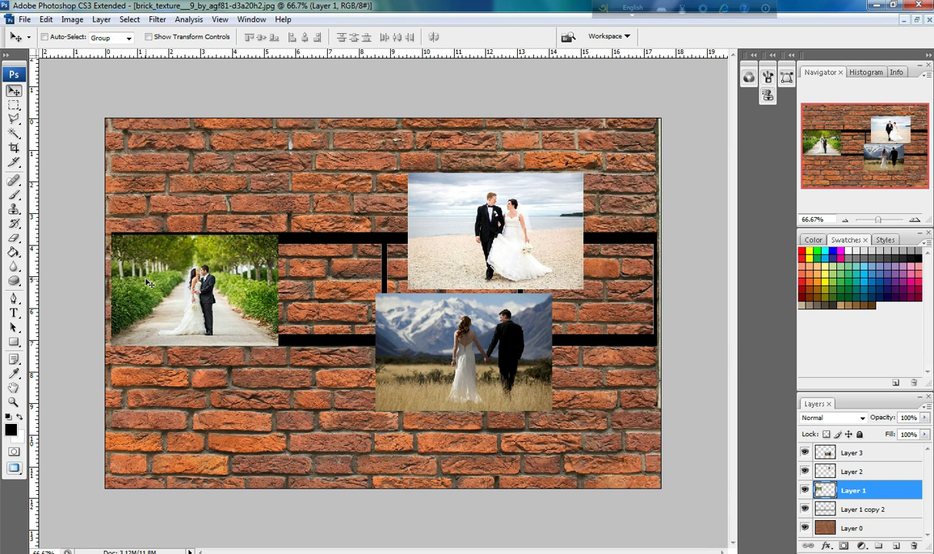
key(ctrl+t)
drag(108, 230, 114, 233)
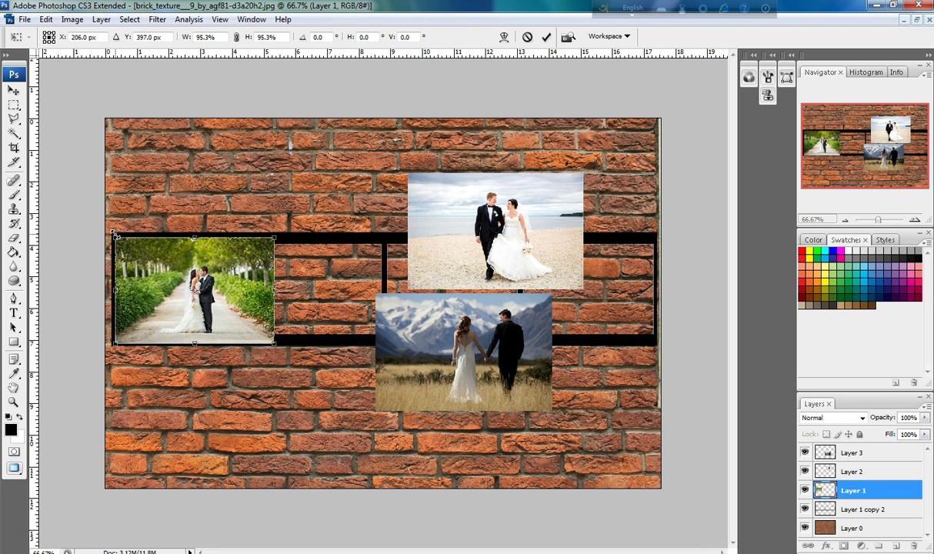
key(Up)
key(Up)
key(Up)
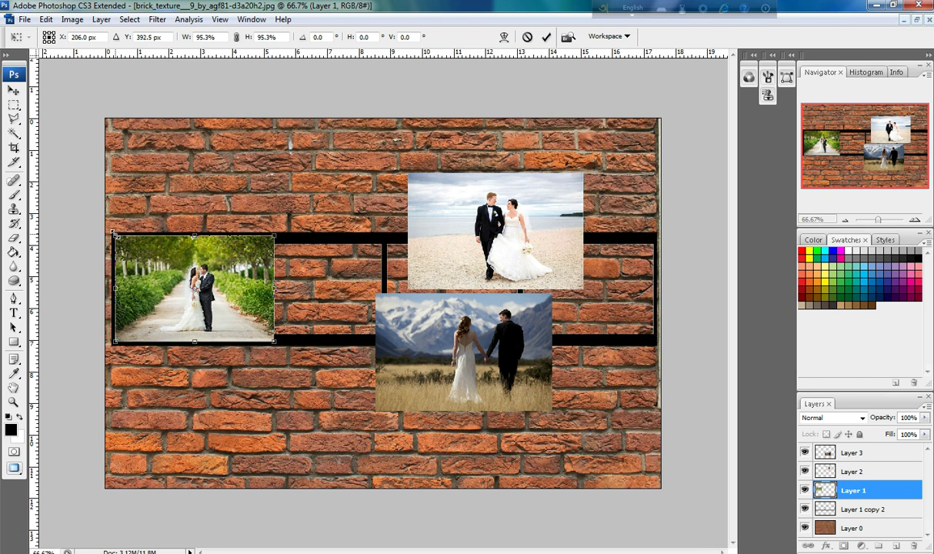
key(Return)
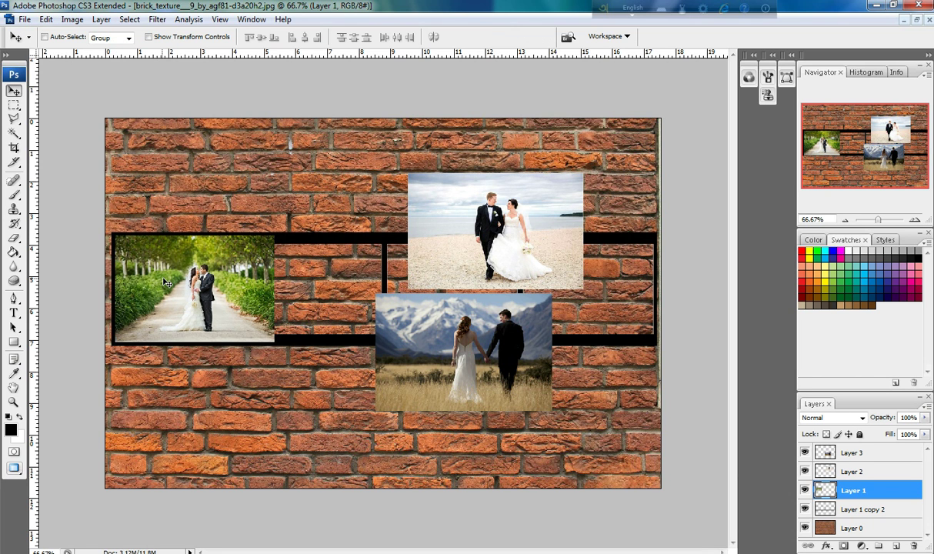
Step: Line the photos up along the bottom, tree-lined at left and beach at bottom-right
drag(165, 278, 174, 401)
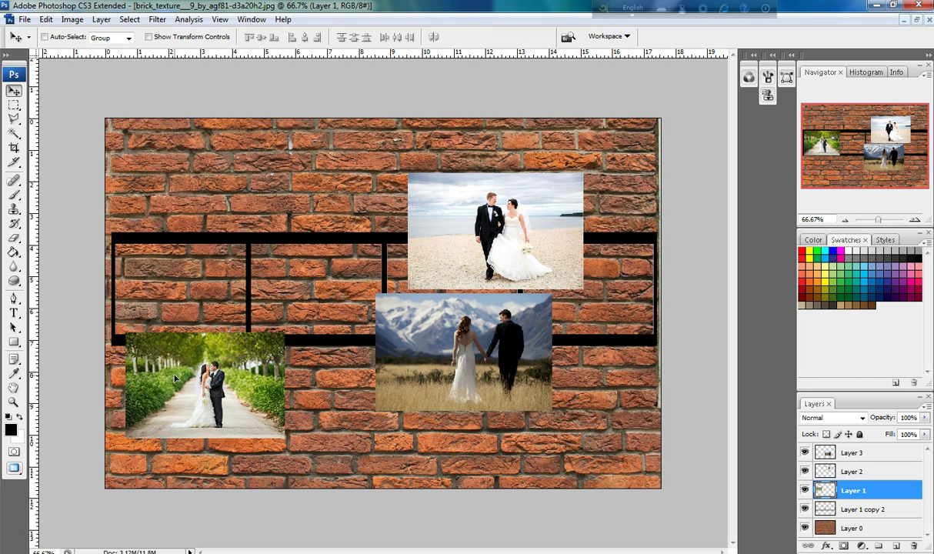
drag(497, 336, 464, 432)
right_click(482, 345)
click(514, 352)
right_click(479, 228)
click(509, 233)
mouse_move(472, 226)
mouse_down()
mouse_move(571, 384)
mouse_move(582, 450)
mouse_move(575, 436)
mouse_up()
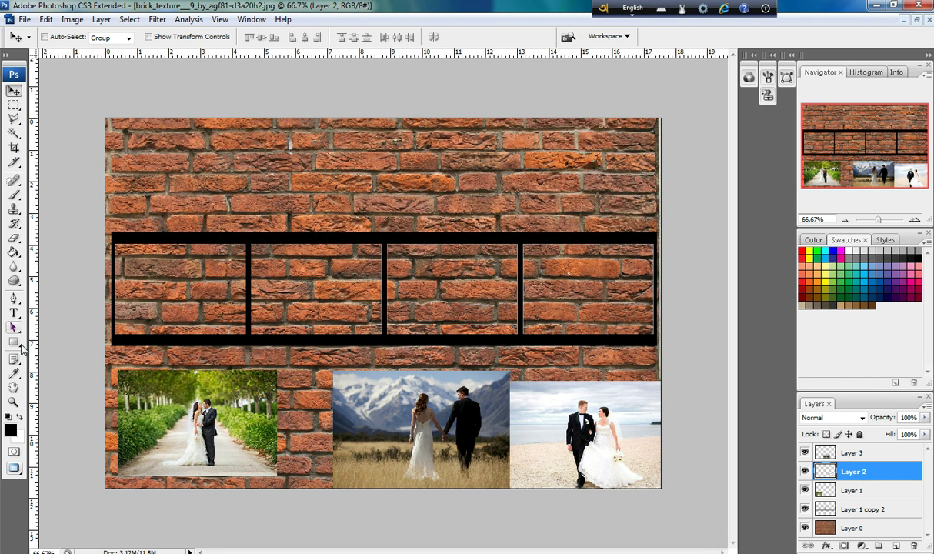
Step: Select the Eraser with the 14 px square brush preset
click(13, 238)
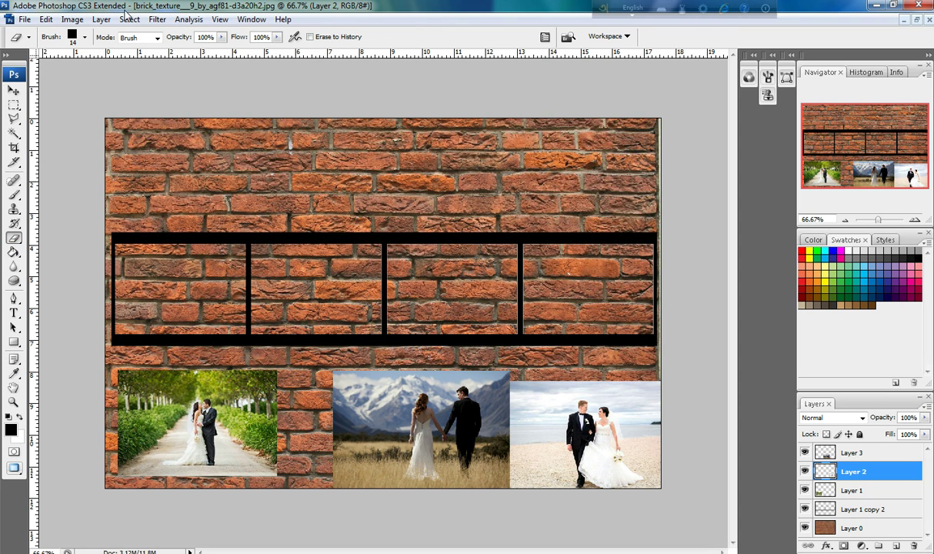
click(84, 37)
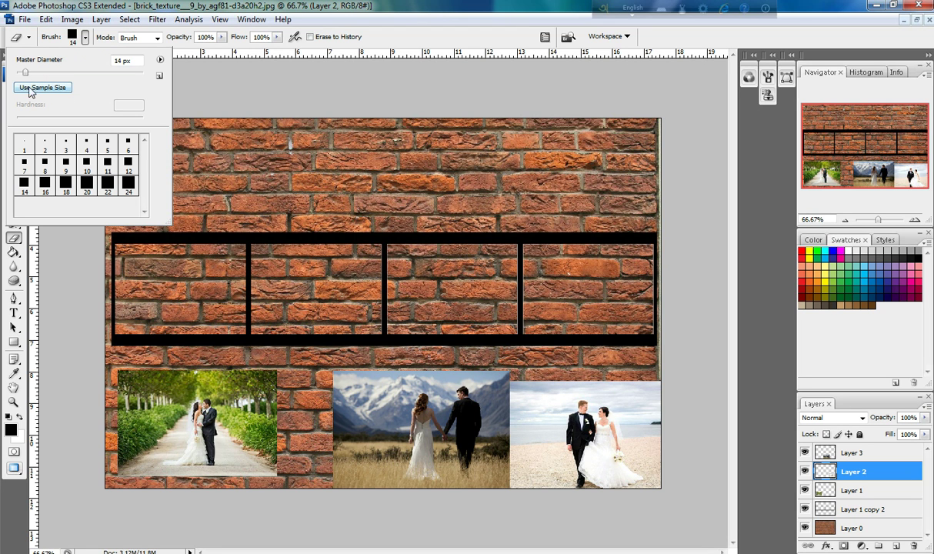
drag(25, 74, 23, 74)
click(84, 37)
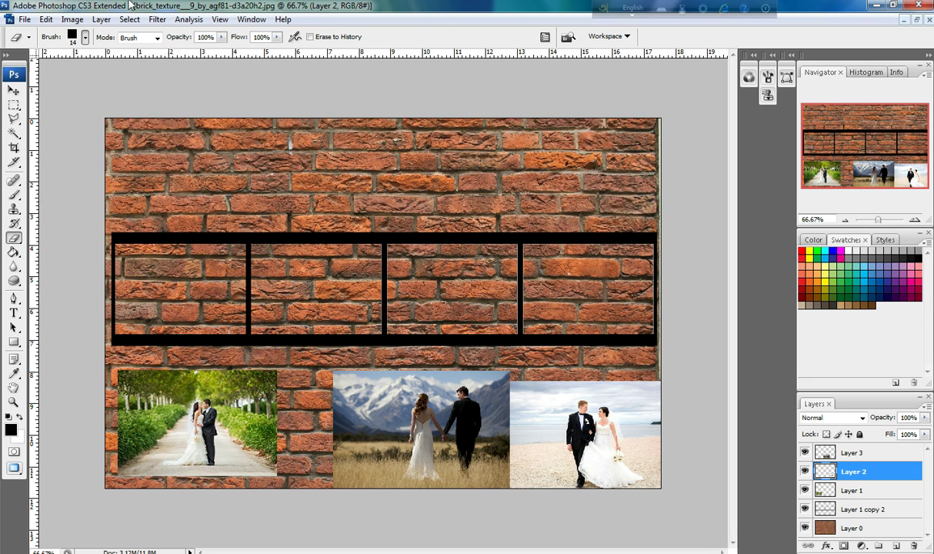
click(85, 37)
click(159, 61)
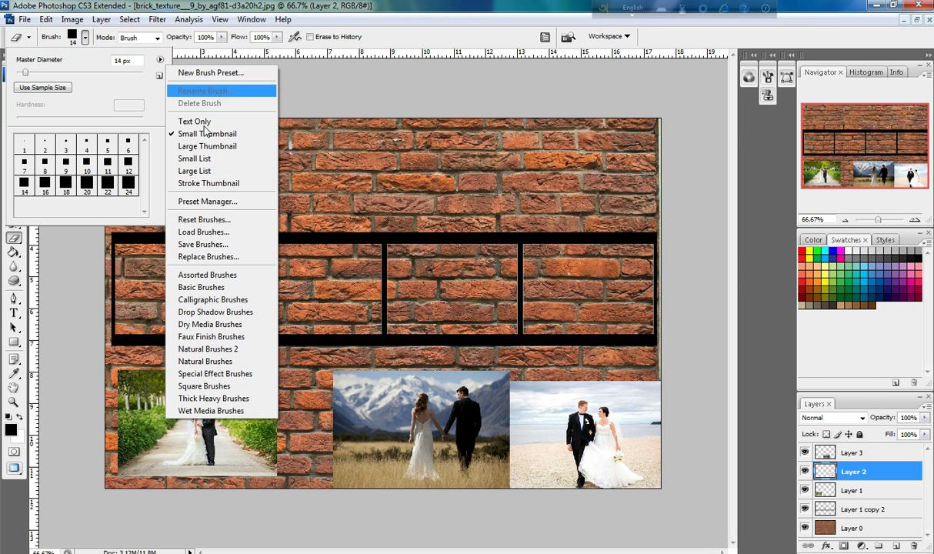
click(140, 78)
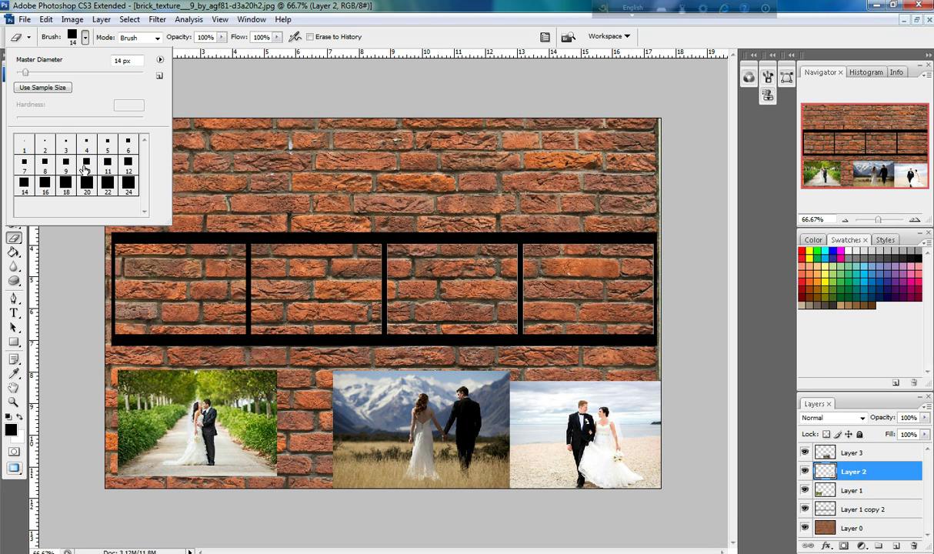
click(85, 164)
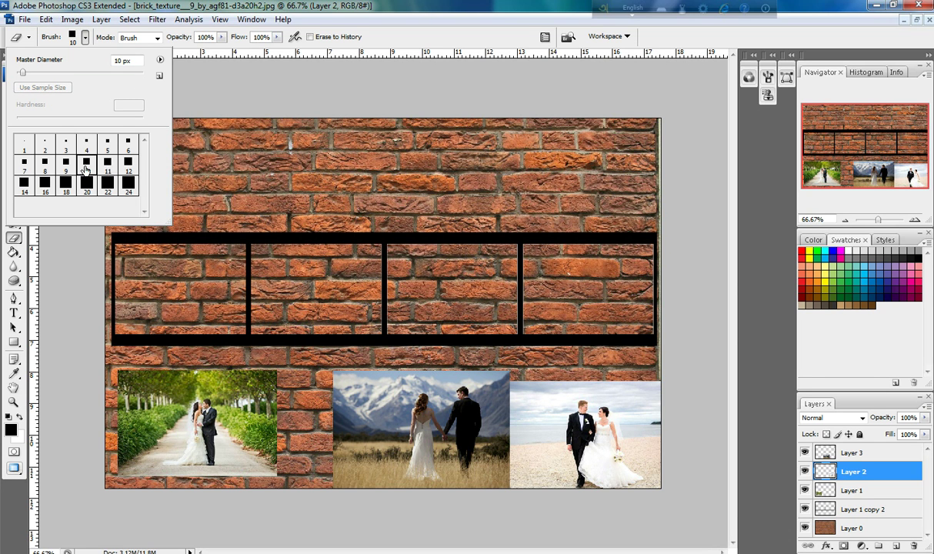
click(101, 164)
click(24, 183)
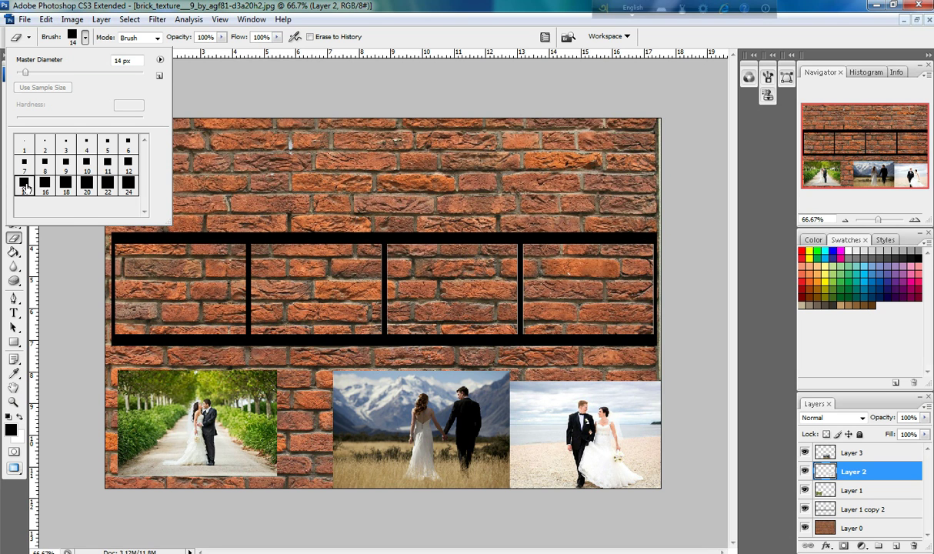
click(292, 5)
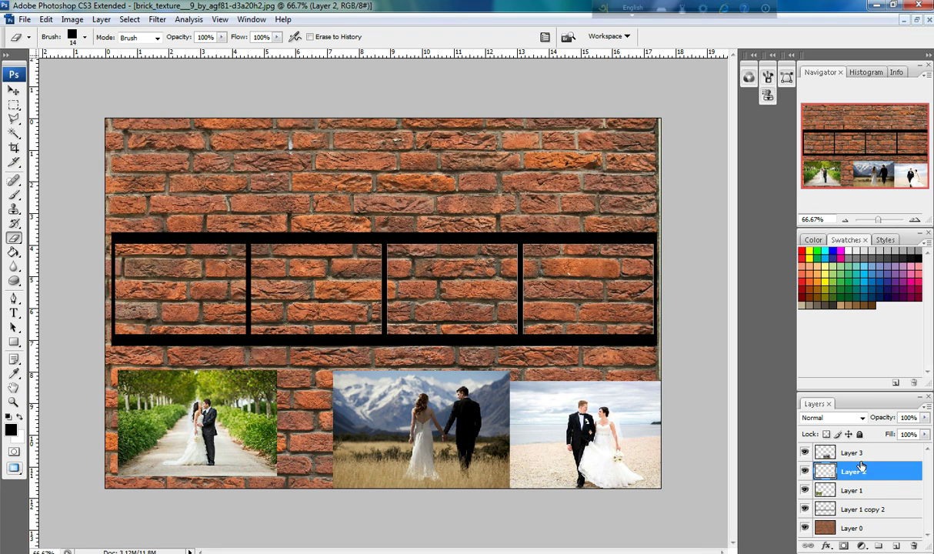
Step: Set the brush tip spacing to 292% in the Brushes palette
click(546, 36)
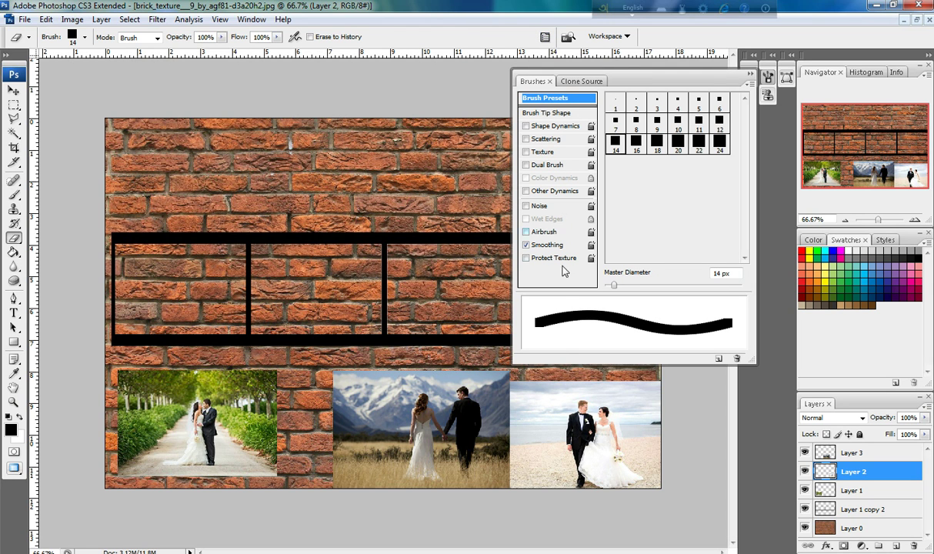
click(558, 113)
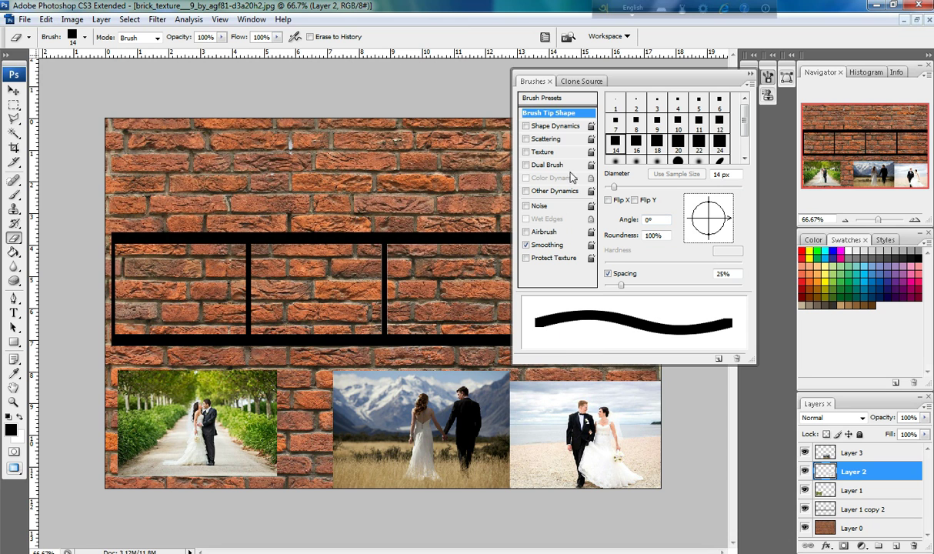
mouse_move(620, 286)
mouse_down()
mouse_move(729, 290)
mouse_move(715, 293)
mouse_up()
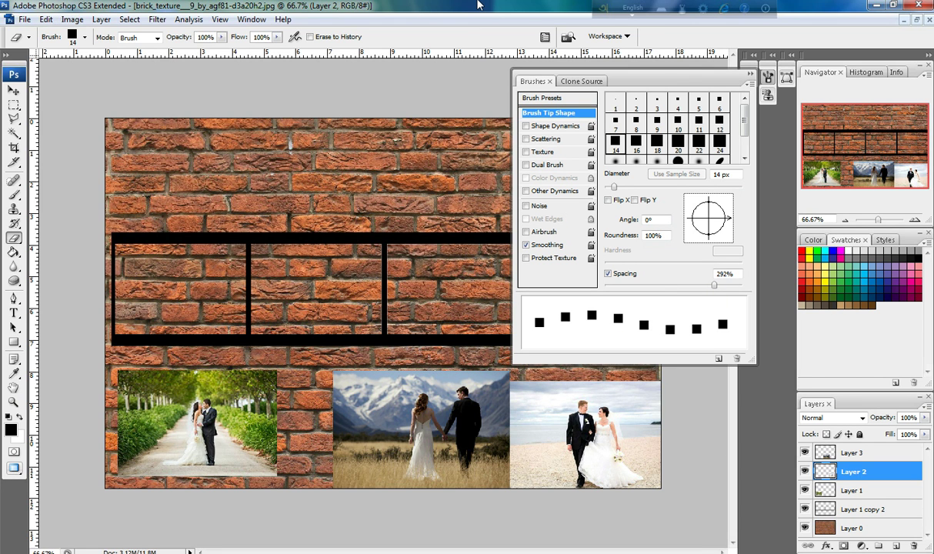
click(749, 77)
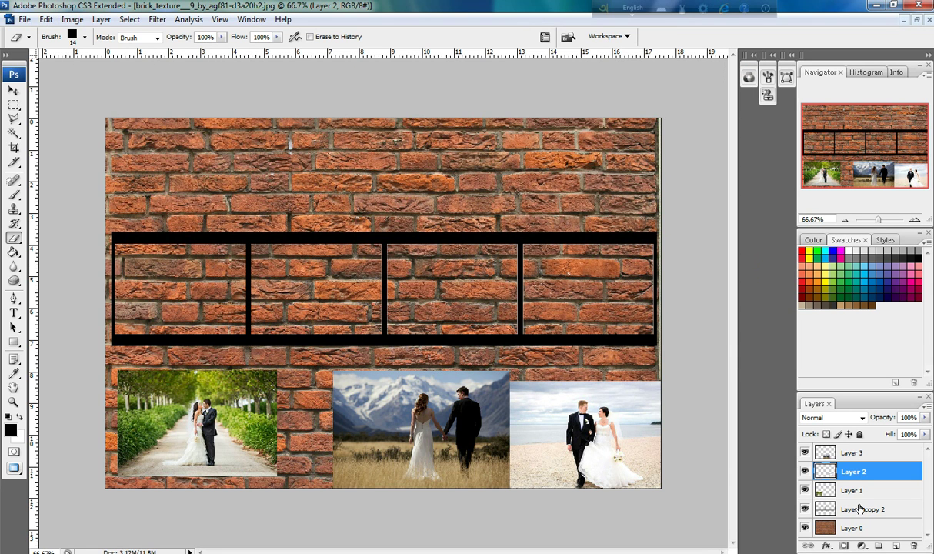
Step: On the film strip layer, erase square sprocket holes along the top and bottom borders, undoing misplaced ones
click(853, 513)
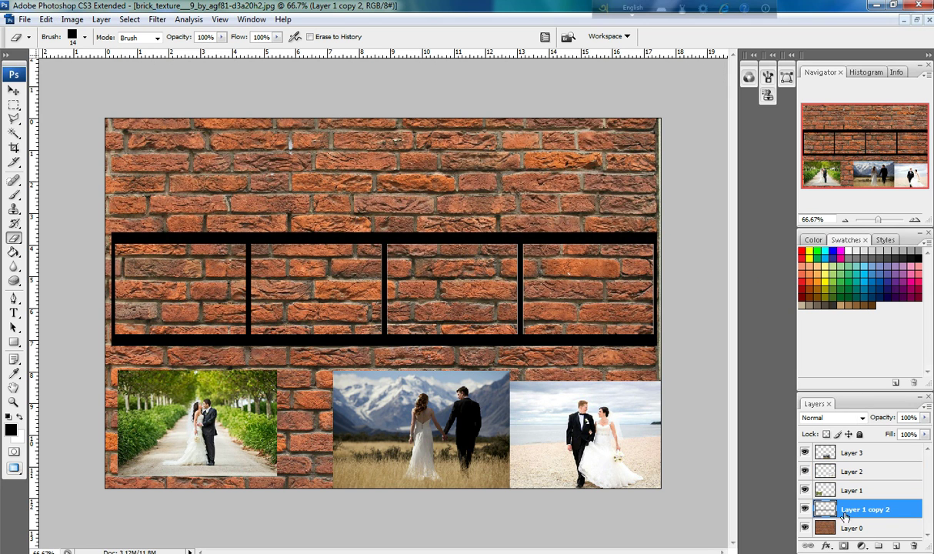
click(804, 510)
shift+click(650, 238)
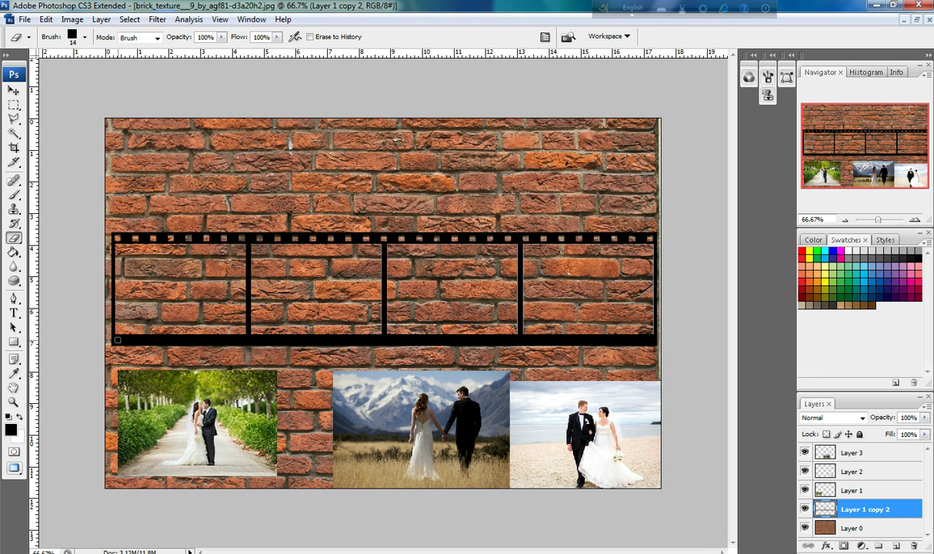
click(127, 338)
click(137, 340)
key(ctrl+alt+z)
key(ctrl+alt+z)
key(ctrl+alt+z)
shift+click(650, 339)
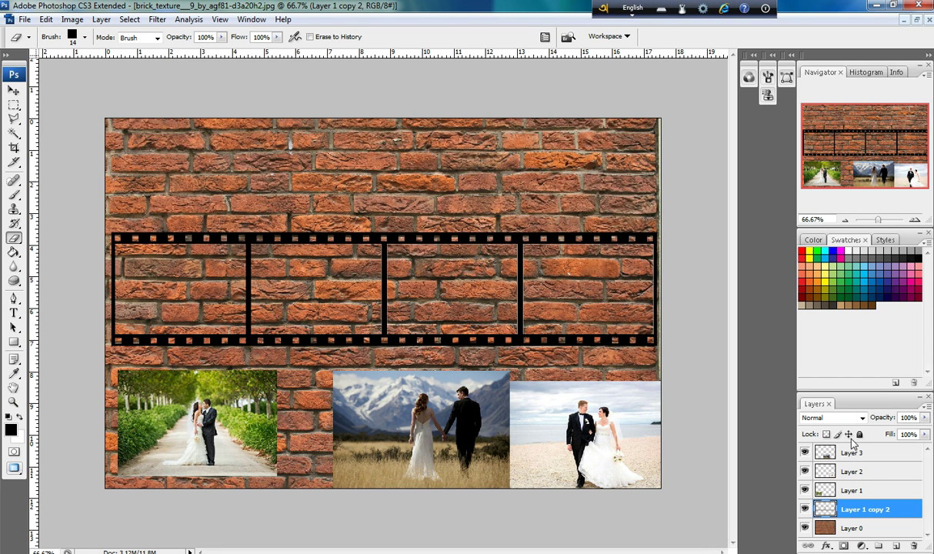
click(862, 473)
click(850, 453)
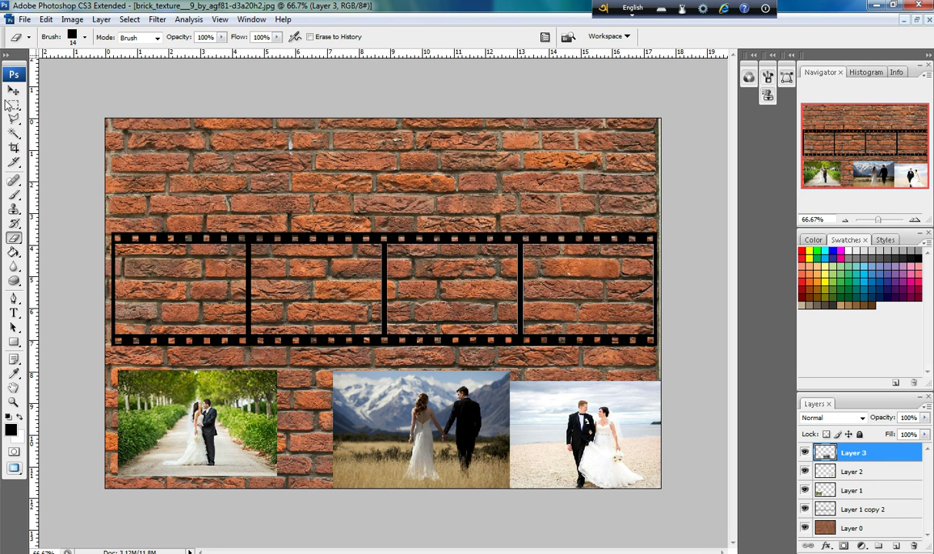
Step: Scale and position the mountain photo to fill the film strip's first frame
click(14, 90)
mouse_move(452, 437)
mouse_down()
mouse_move(396, 412)
mouse_move(415, 413)
mouse_up()
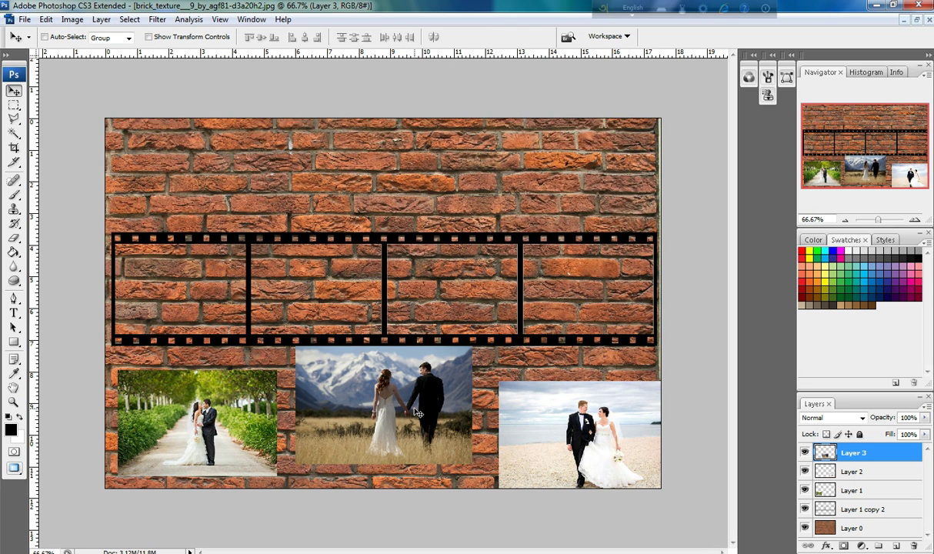
key(ctrl+t)
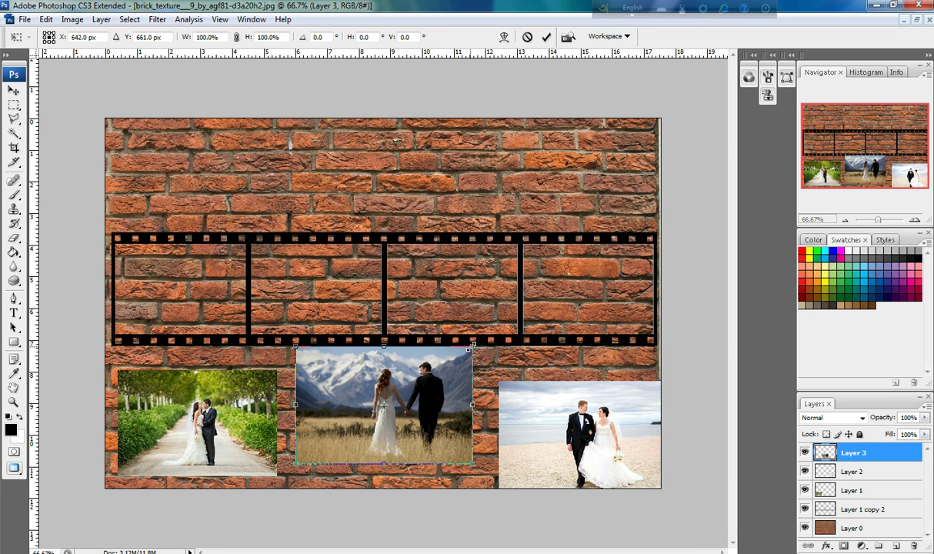
mouse_move(472, 346)
mouse_down()
mouse_move(459, 361)
mouse_move(262, 275)
mouse_move(275, 275)
mouse_up()
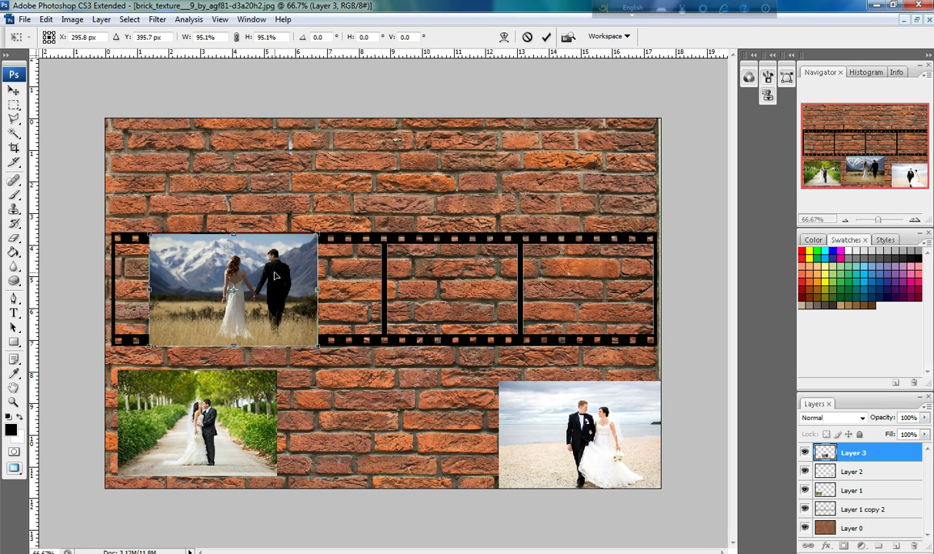
drag(322, 231, 305, 241)
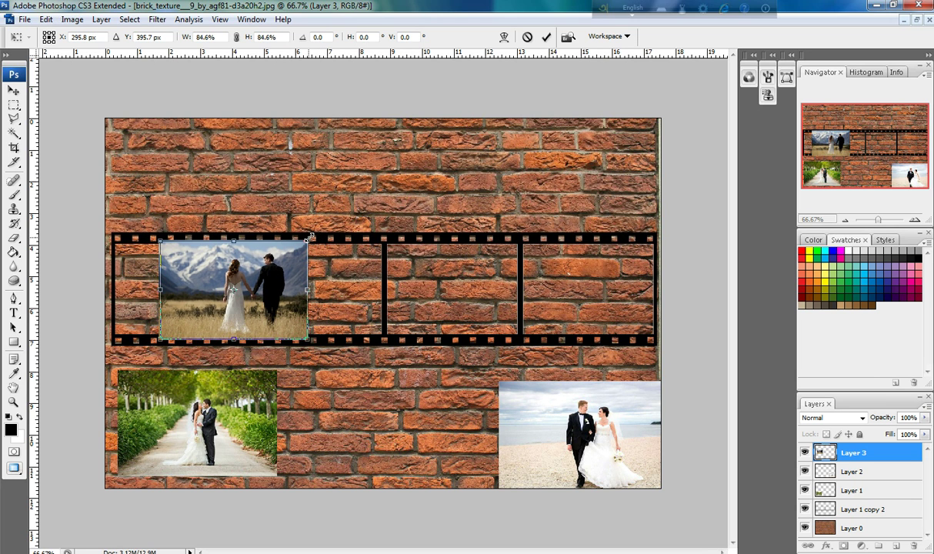
drag(268, 281, 238, 274)
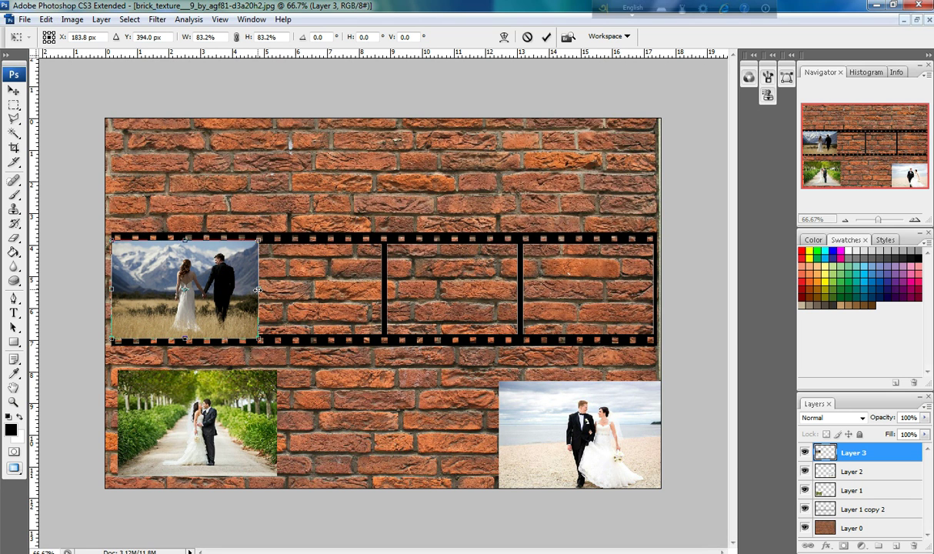
drag(256, 290, 247, 290)
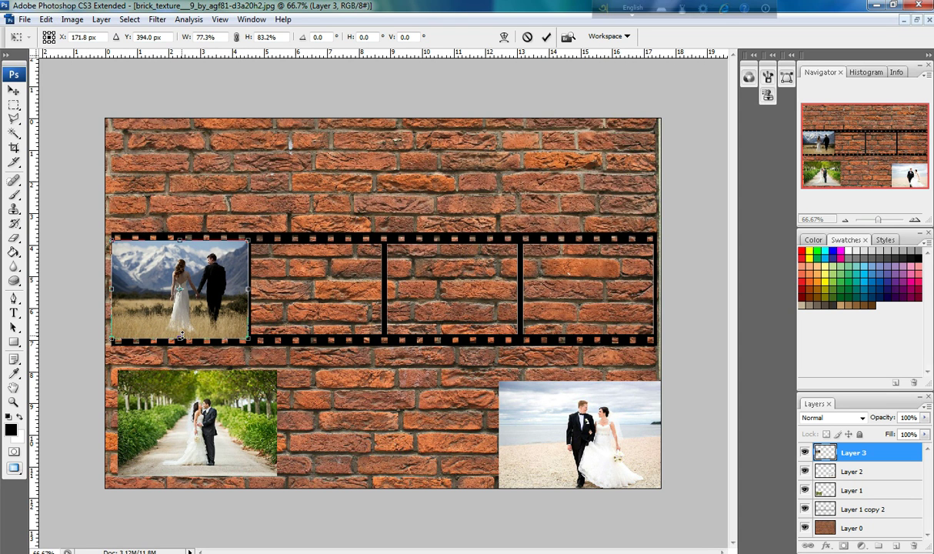
drag(181, 336, 182, 332)
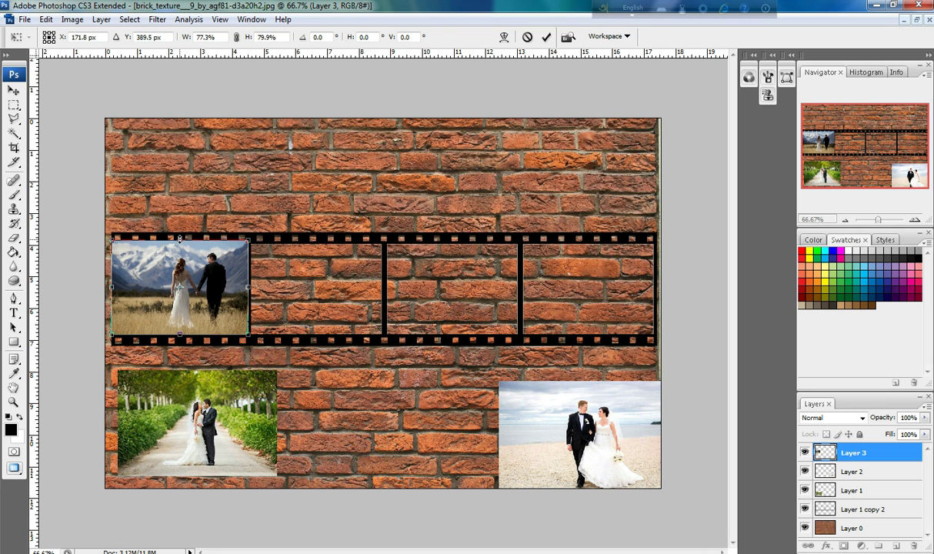
drag(180, 240, 181, 243)
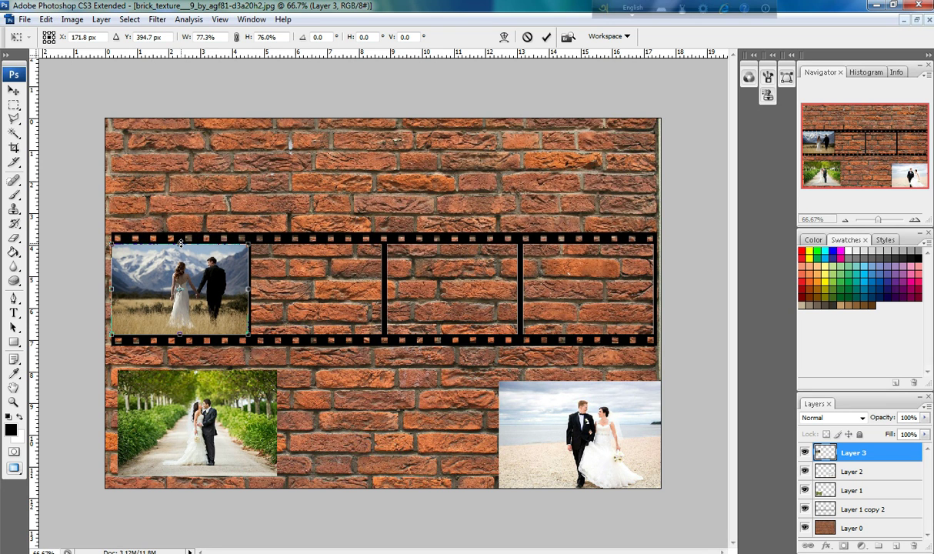
key(Return)
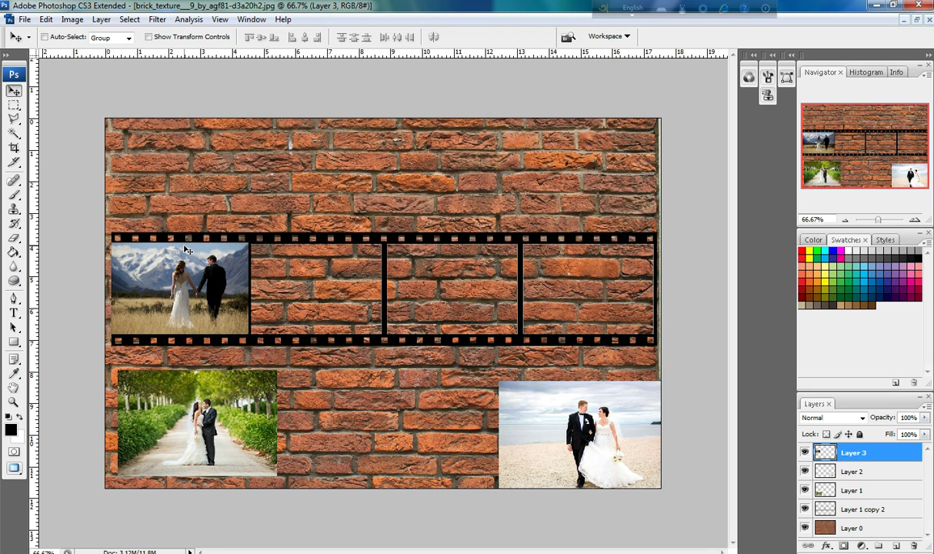
Step: Nudge the mountain photo into alignment and move Layer 3 beneath the film strip layer
key(Right)
key(Right)
key(Right)
key(Left)
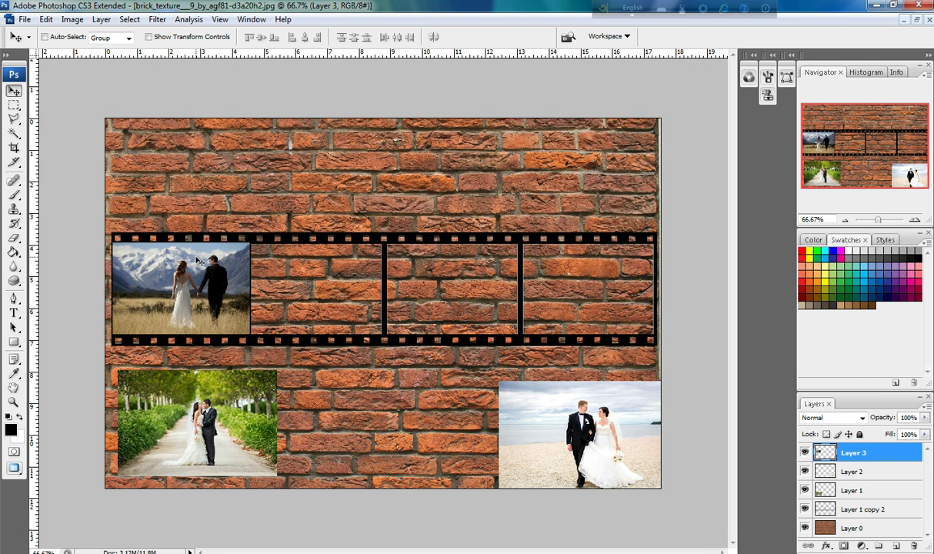
drag(853, 452, 857, 523)
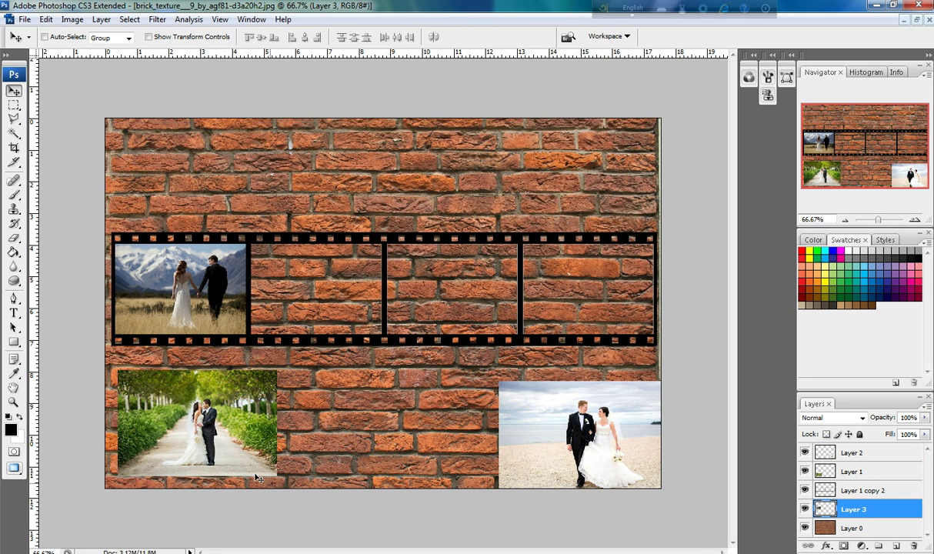
Step: Select Layer 1 and move the road photo into the third frame, scaling it down
right_click(225, 423)
click(254, 431)
drag(188, 412, 436, 302)
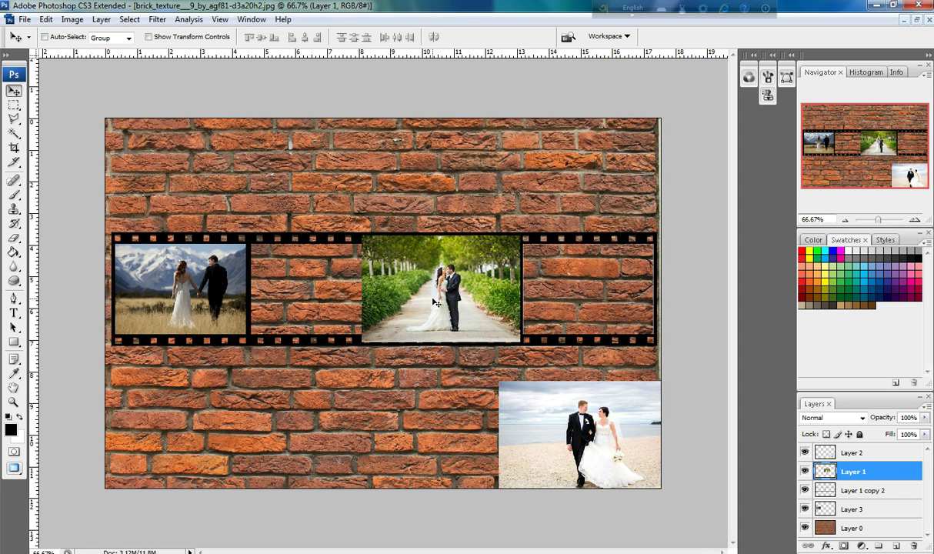
key(ctrl+t)
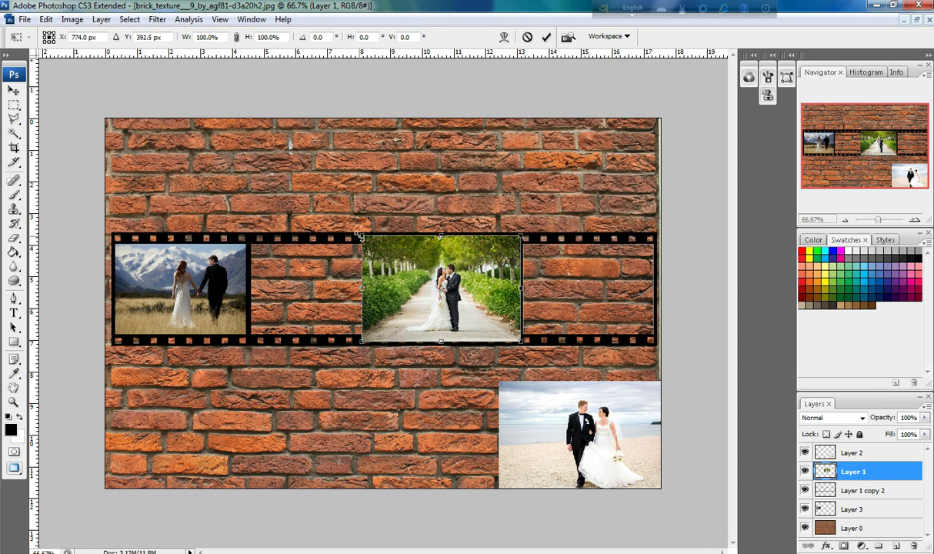
drag(357, 233, 369, 240)
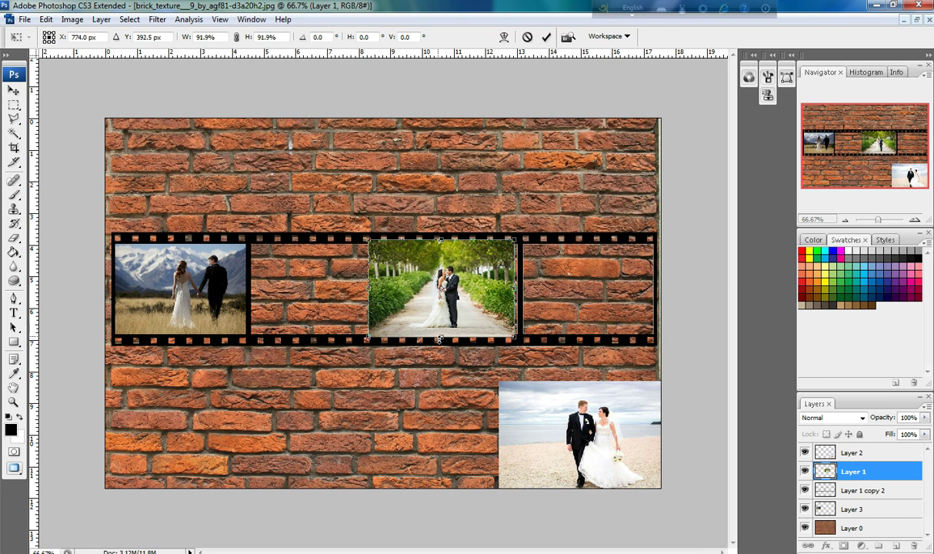
drag(439, 337, 440, 331)
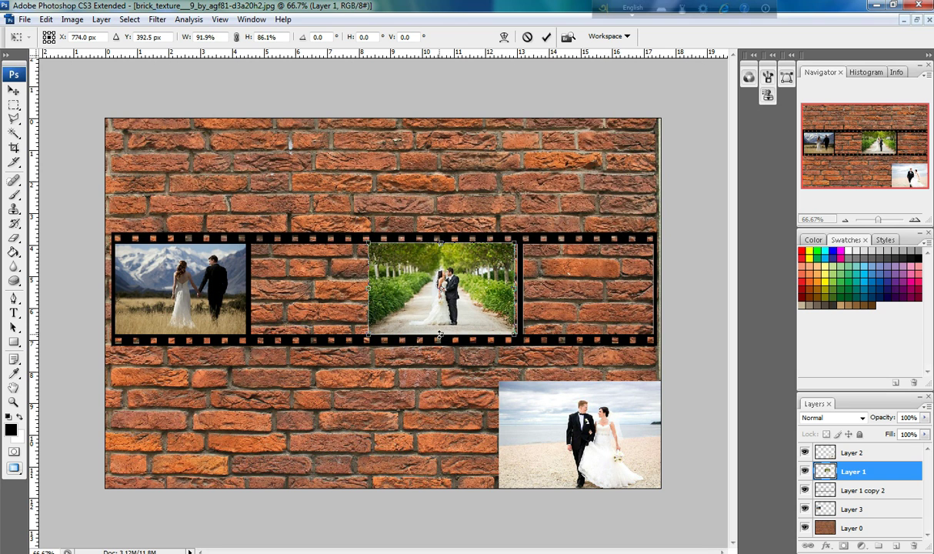
drag(459, 295, 472, 297)
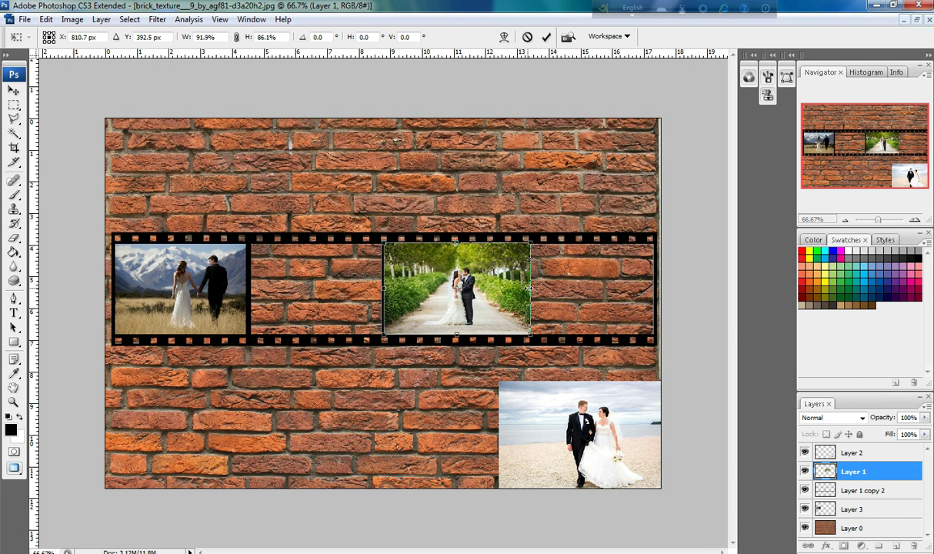
Step: Fit the road photo's width between the frame borders and place Layer 1 beneath the strip
drag(529, 288, 526, 289)
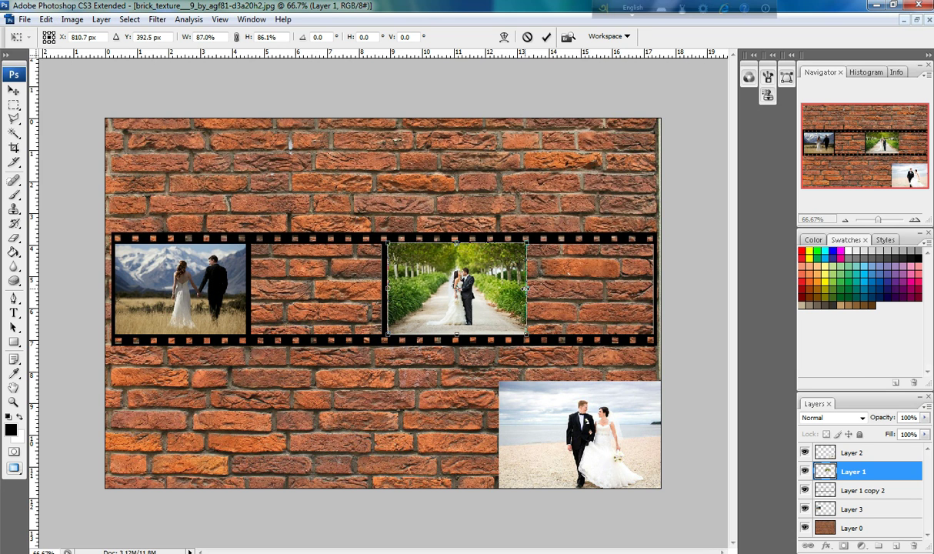
key(Left)
key(Left)
key(Left)
key(Left)
key(Left)
key(Left)
key(Left)
key(Left)
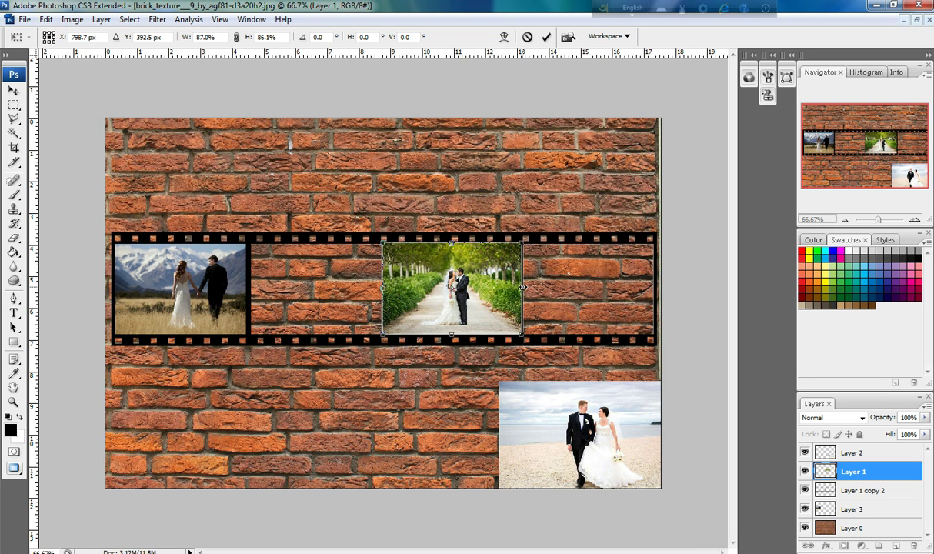
drag(523, 288, 521, 289)
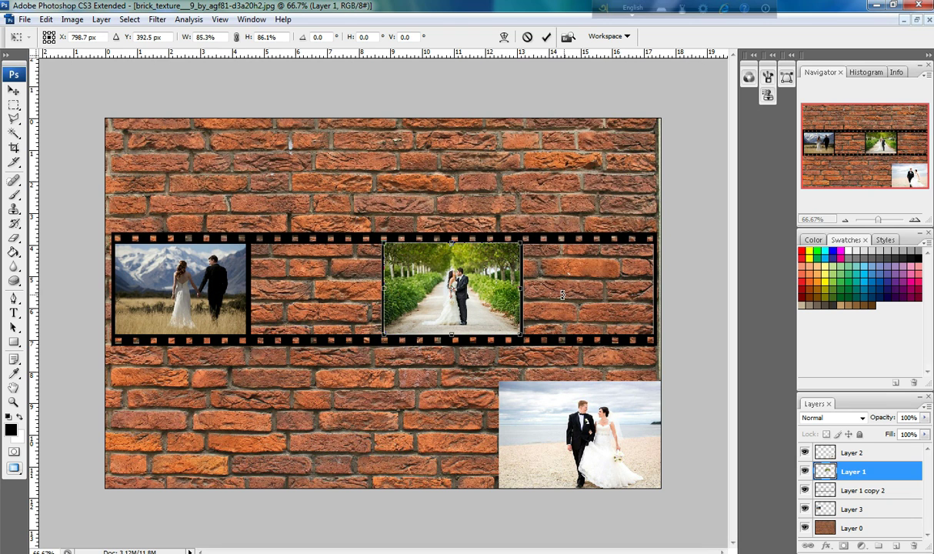
key(Return)
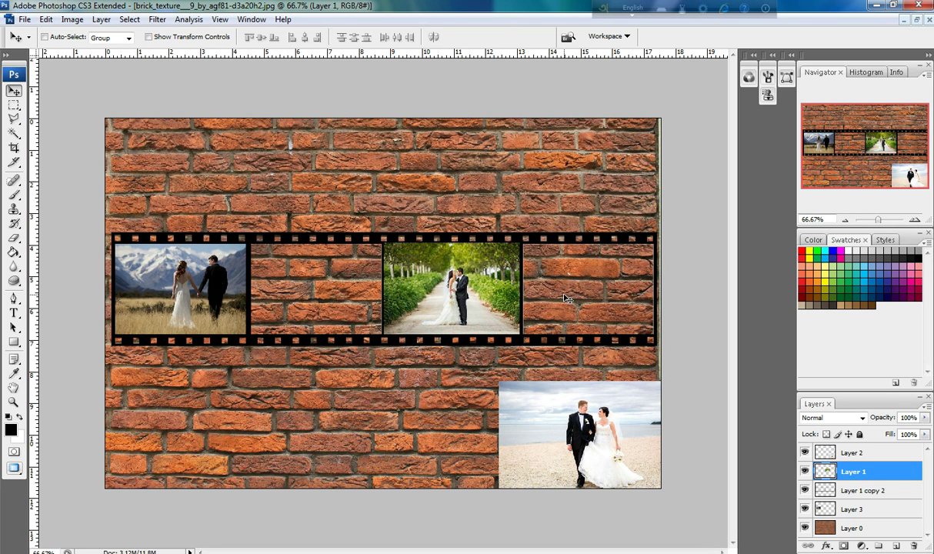
mouse_move(859, 471)
mouse_down()
mouse_move(857, 520)
mouse_move(859, 500)
mouse_up()
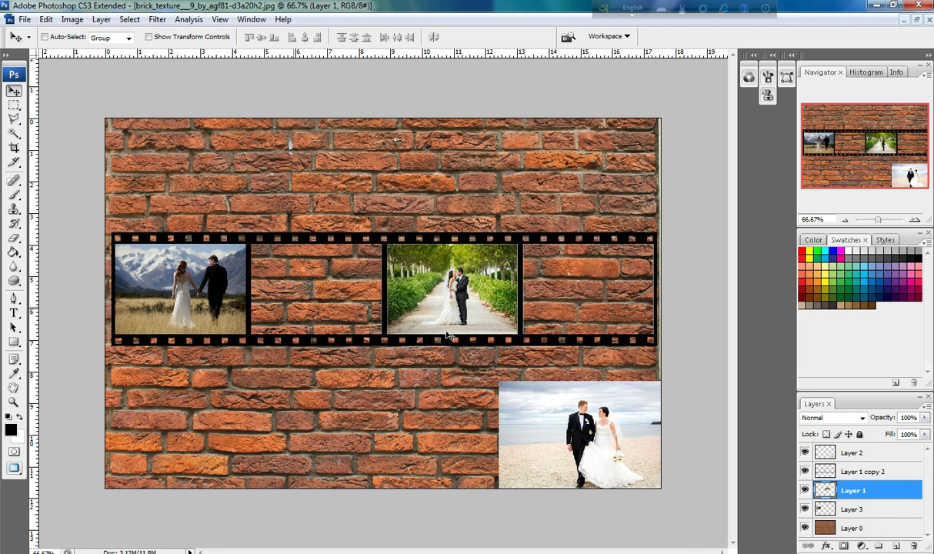
Step: Toggle the beach photo's visibility, undo a stray move, and select its Layer 2
right_click(548, 419)
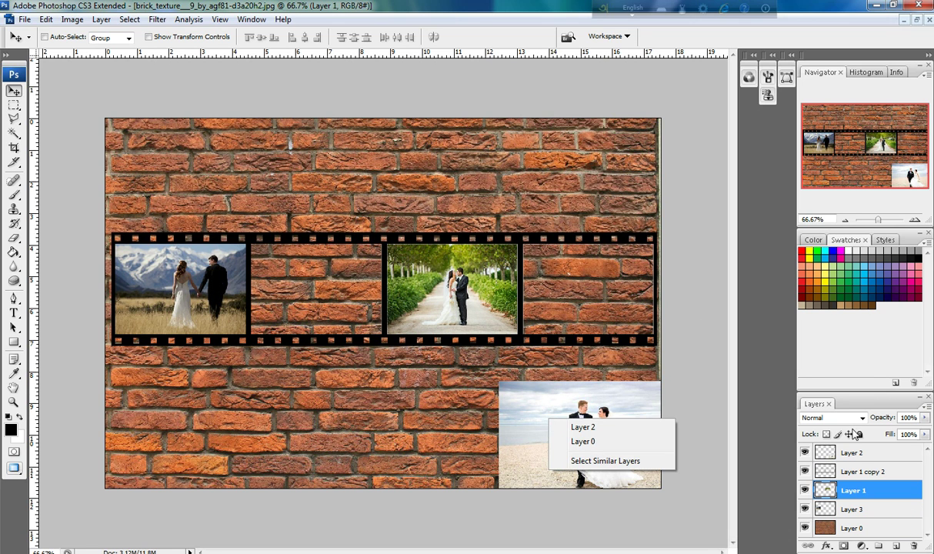
click(812, 432)
click(804, 453)
click(804, 453)
drag(581, 451, 576, 432)
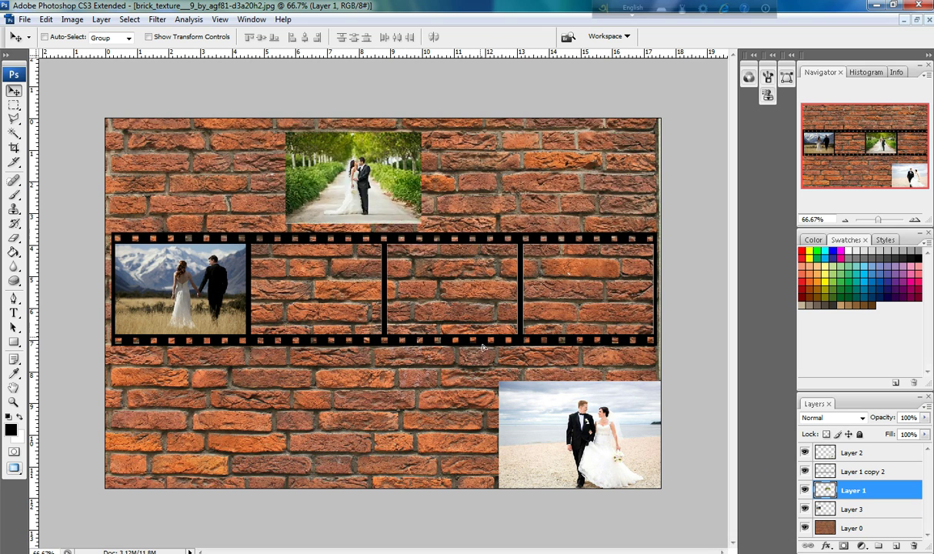
key(ctrl+z)
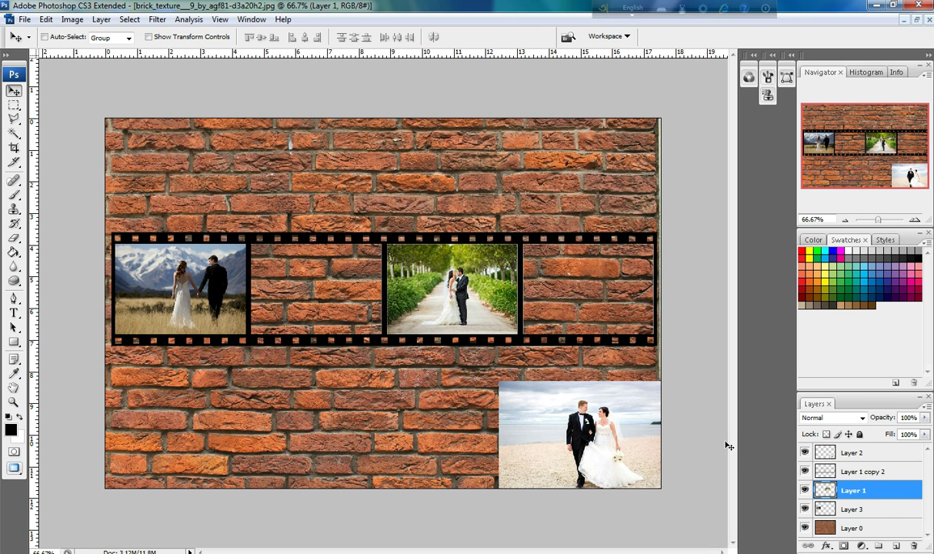
click(846, 452)
Step: Scale the beach photo to about 77.7% and place it in the film strip's rightmost frame
drag(640, 457, 374, 410)
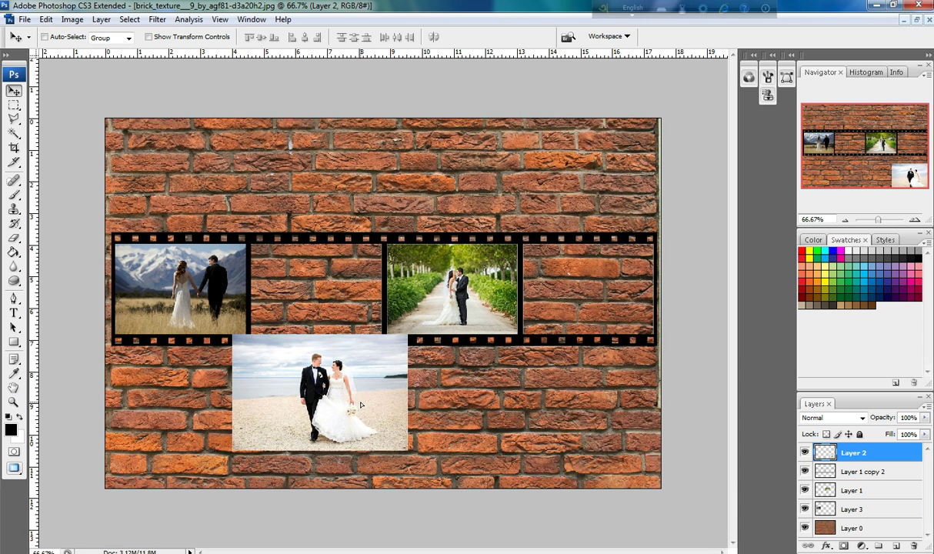
key(ctrl+t)
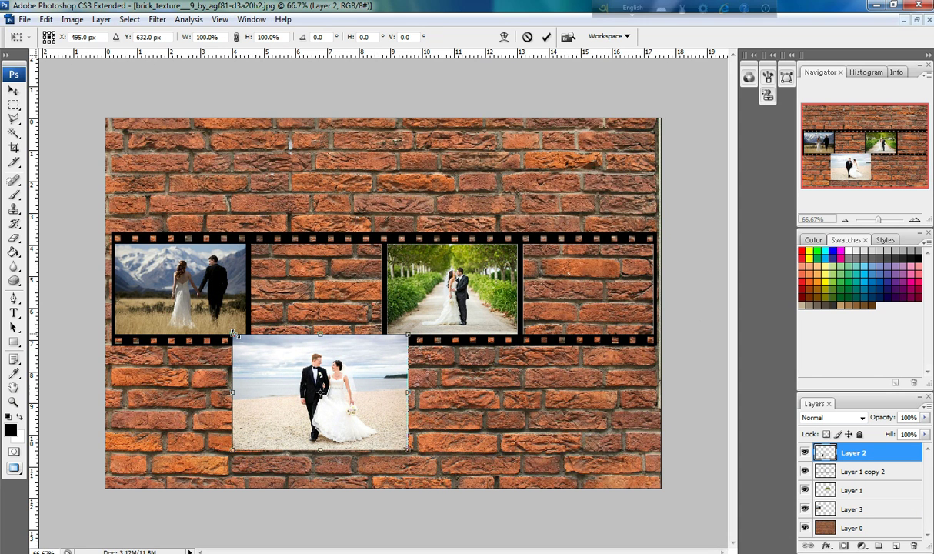
drag(233, 334, 252, 349)
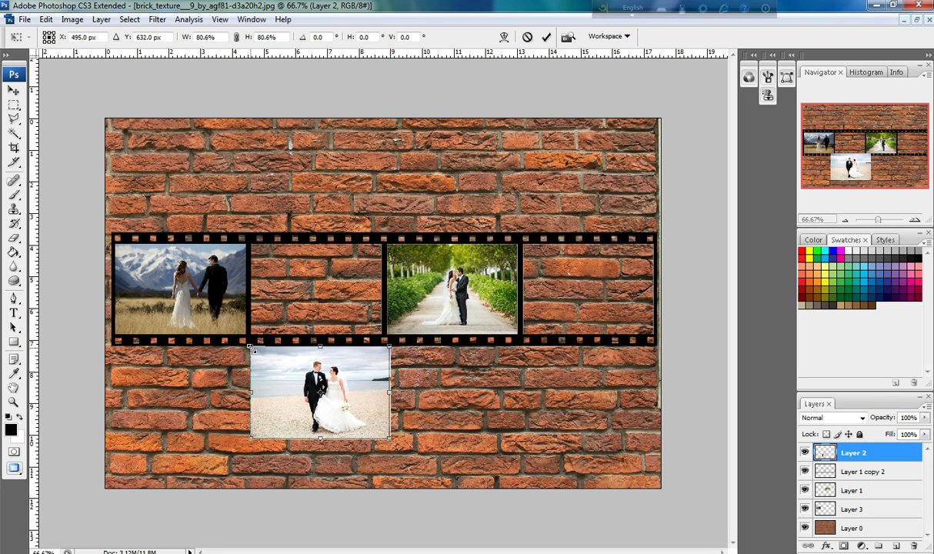
drag(286, 383, 528, 276)
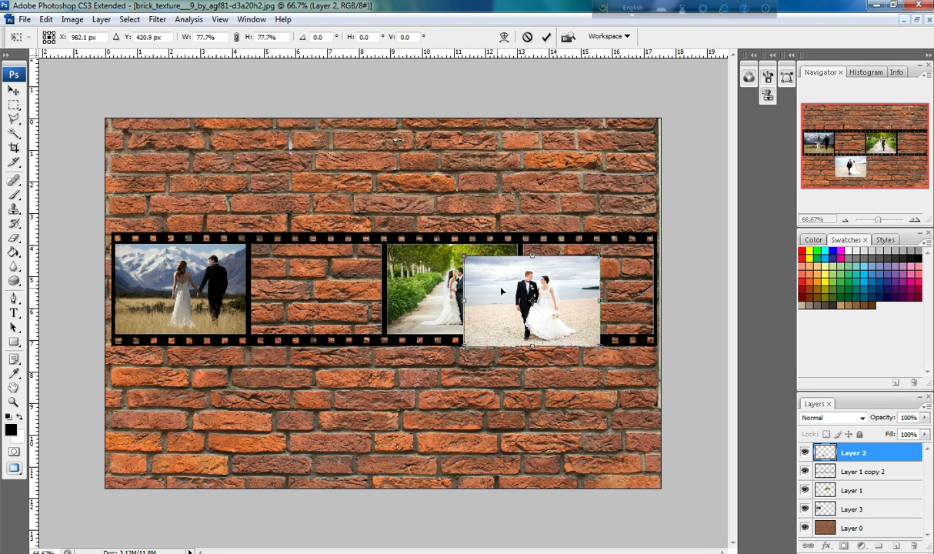
drag(527, 276, 552, 279)
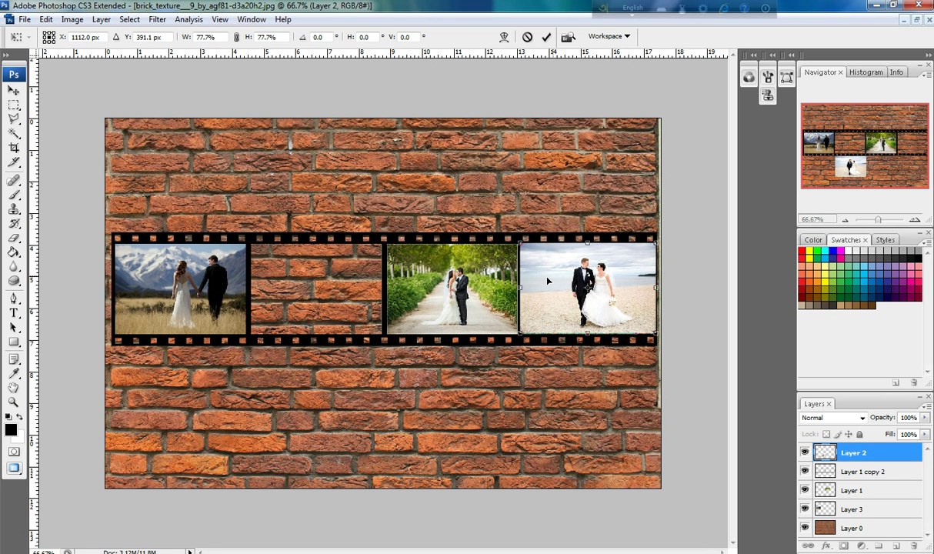
key(Return)
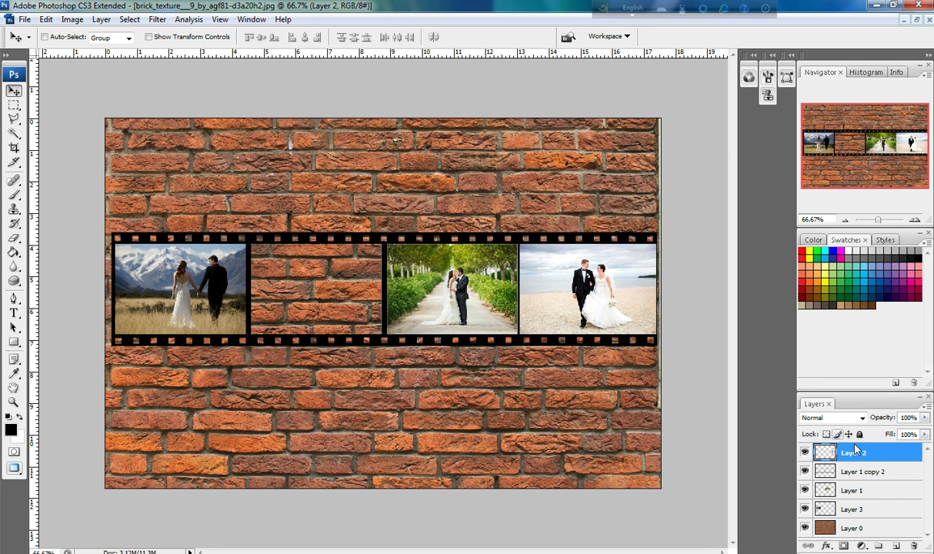
Step: Place the beach photo's layer beneath the film strip layer
drag(817, 454, 868, 517)
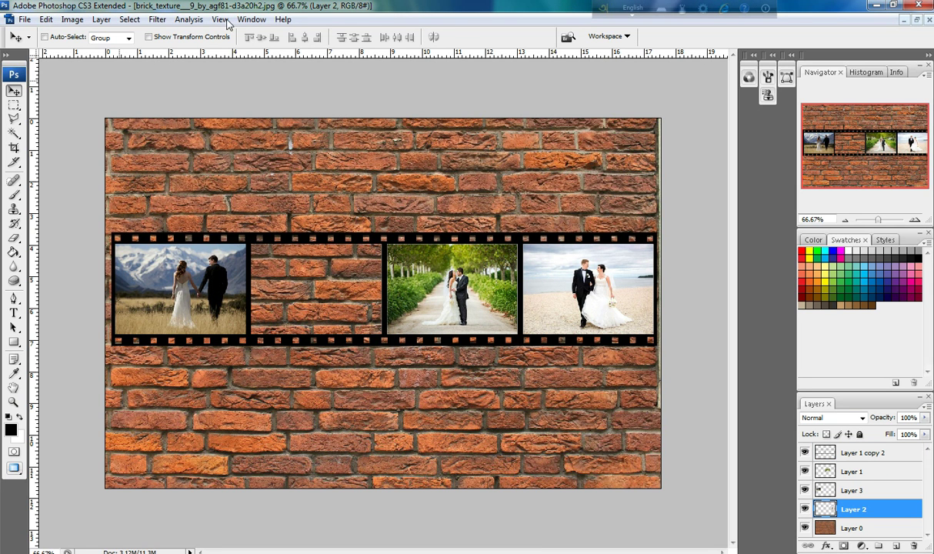
click(23, 20)
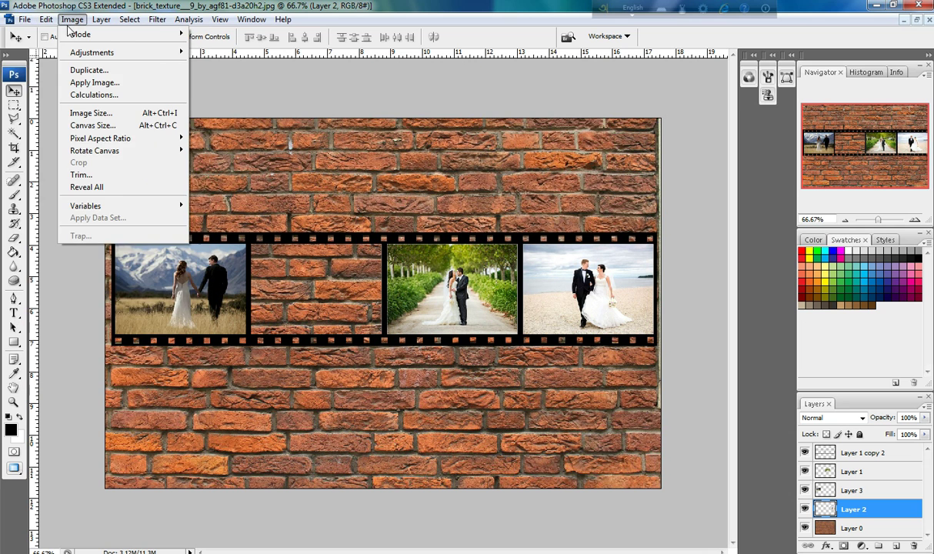
click(23, 20)
click(23, 20)
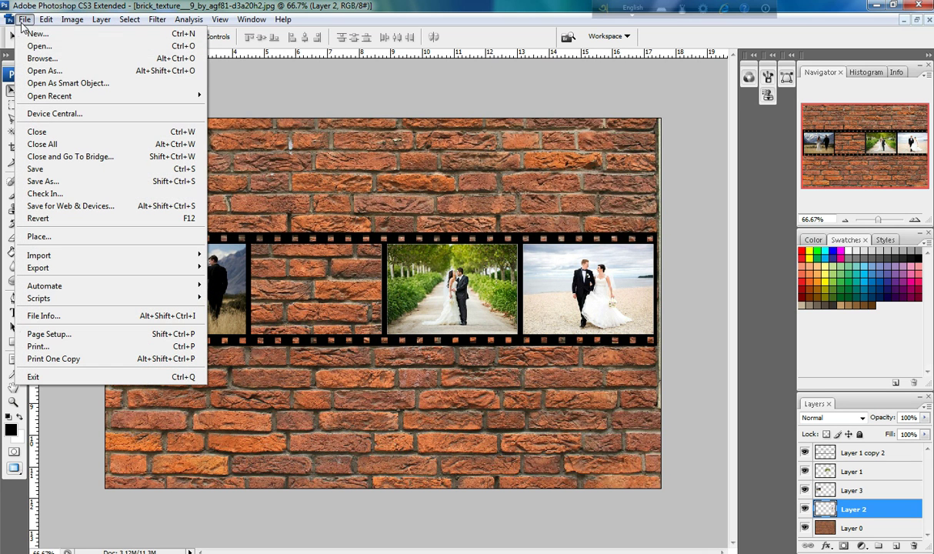
Step: Open the beach wedding photo 2.jpg from the photoshop folder
key(Escape)
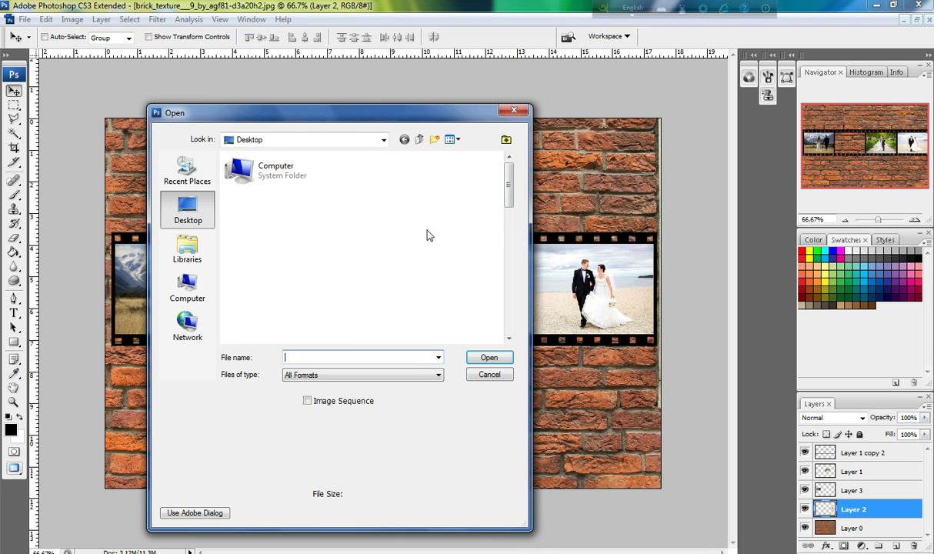
drag(508, 168, 507, 212)
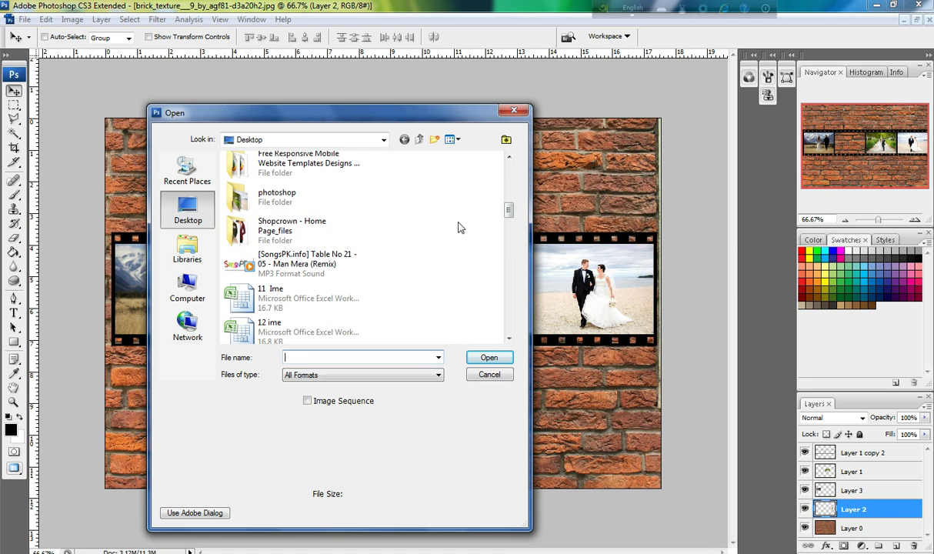
mouse_move(508, 214)
mouse_down()
mouse_move(511, 323)
mouse_move(514, 176)
mouse_up()
drag(513, 176, 515, 205)
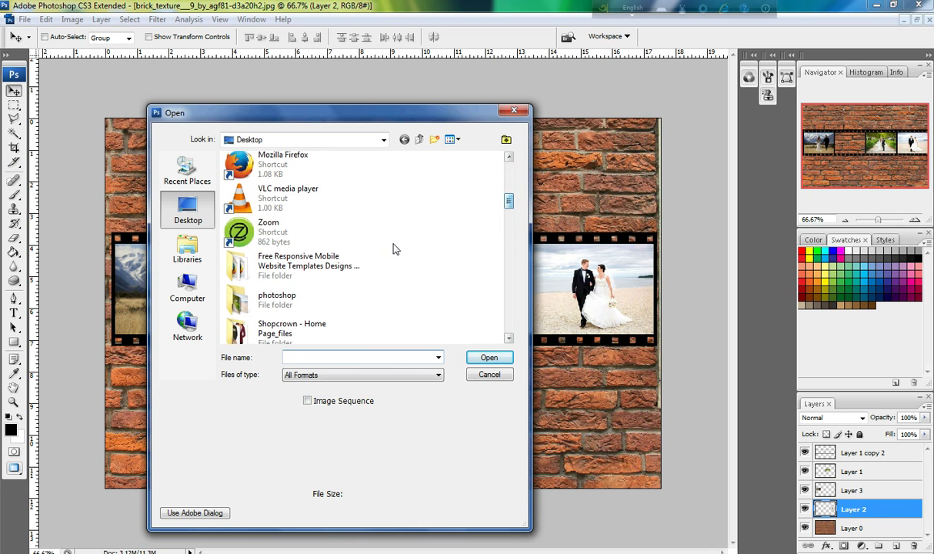
double_click(315, 304)
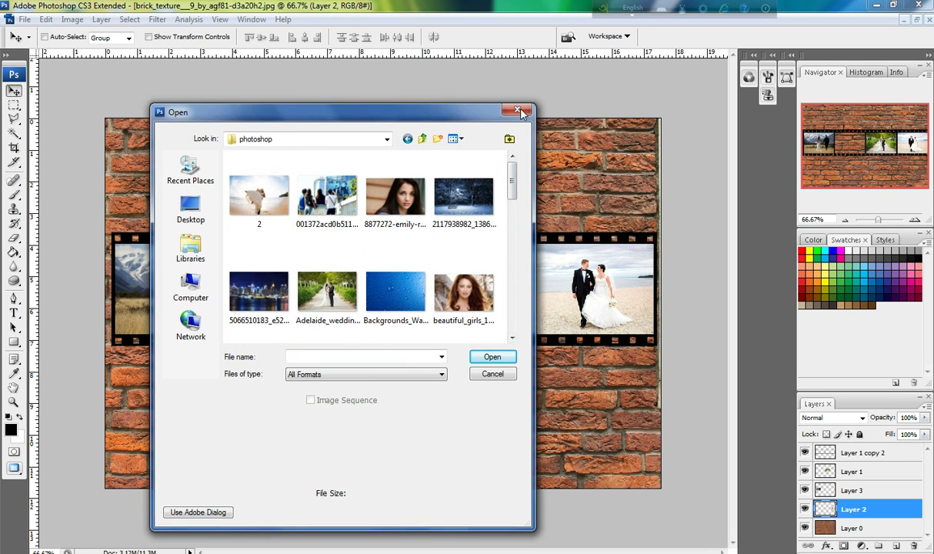
drag(385, 112, 461, 183)
double_click(333, 280)
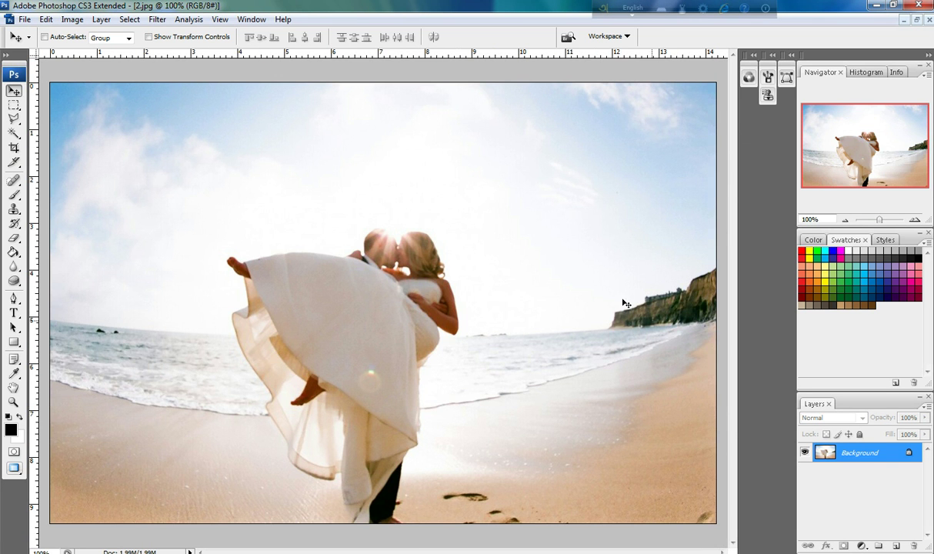
Step: Drag the 2.jpg beach photo into the brick wall document as Layer 4 and maximize it
click(916, 19)
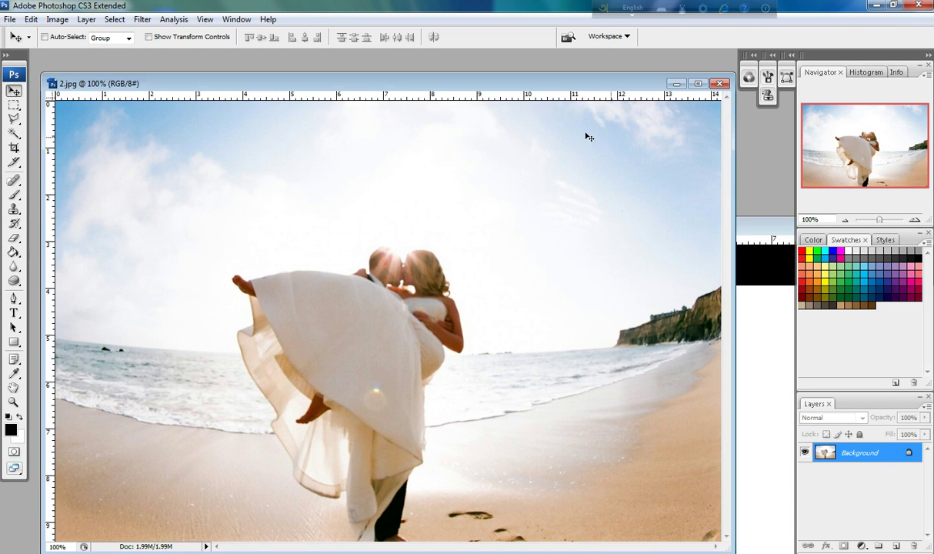
drag(476, 85, 855, 202)
drag(705, 268, 420, 178)
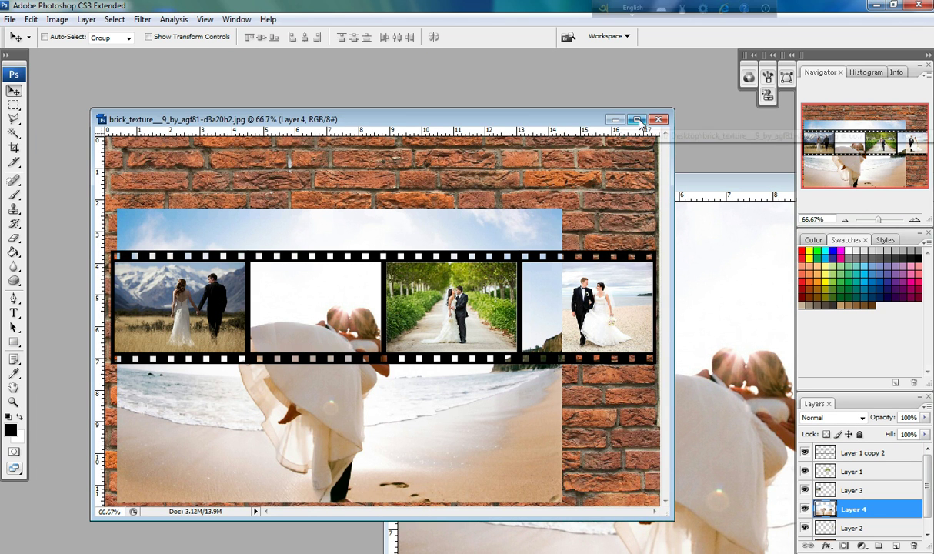
double_click(607, 117)
drag(444, 229, 458, 201)
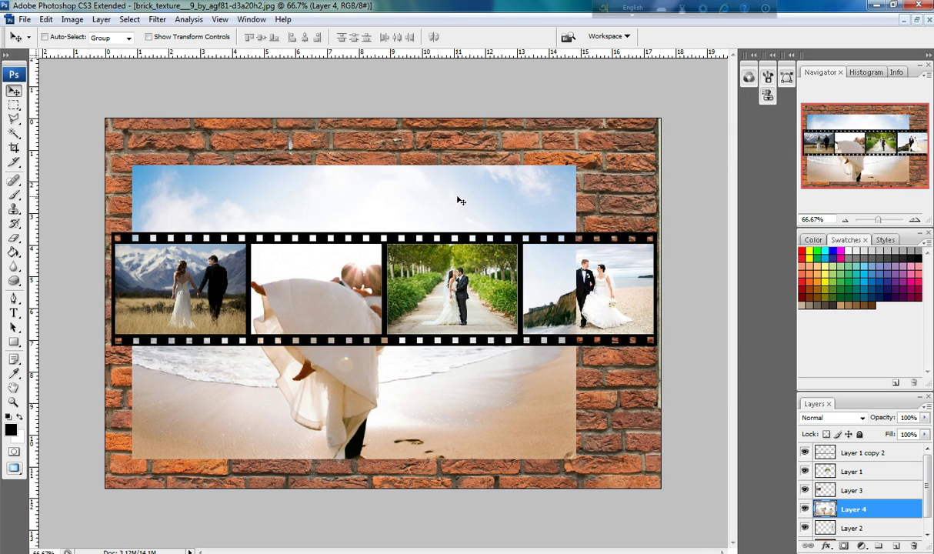
Step: Scale the beach photo to about 31.5% by 32.4% and fit it into the second frame
key(ctrl+t)
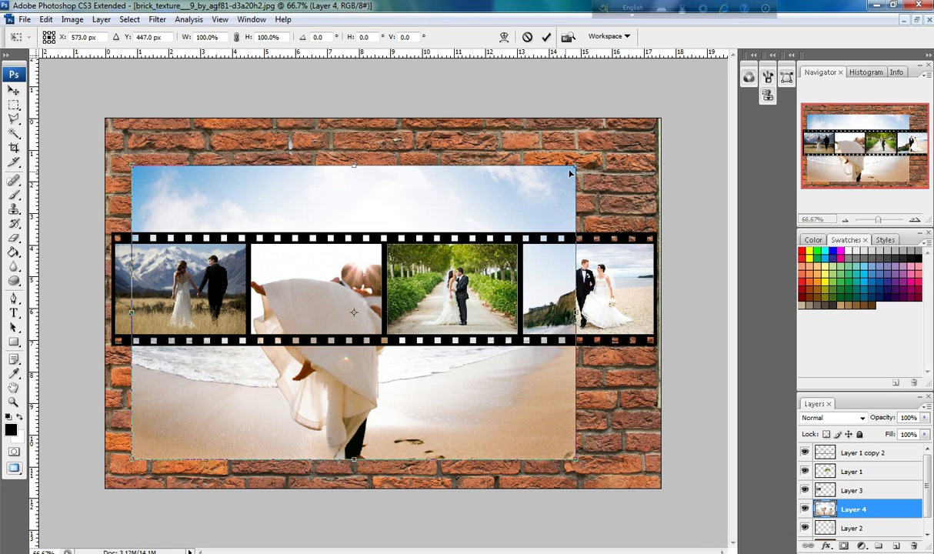
drag(576, 167, 440, 286)
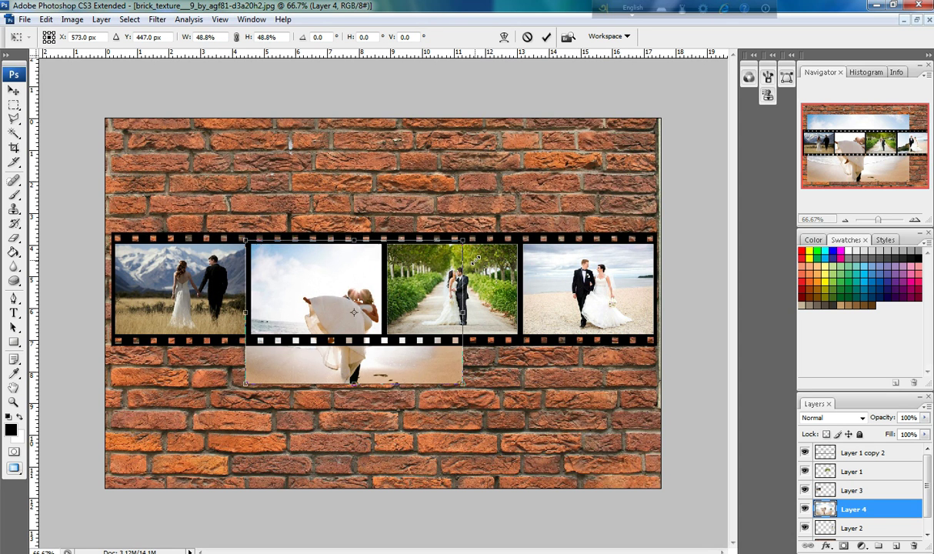
drag(373, 304, 336, 280)
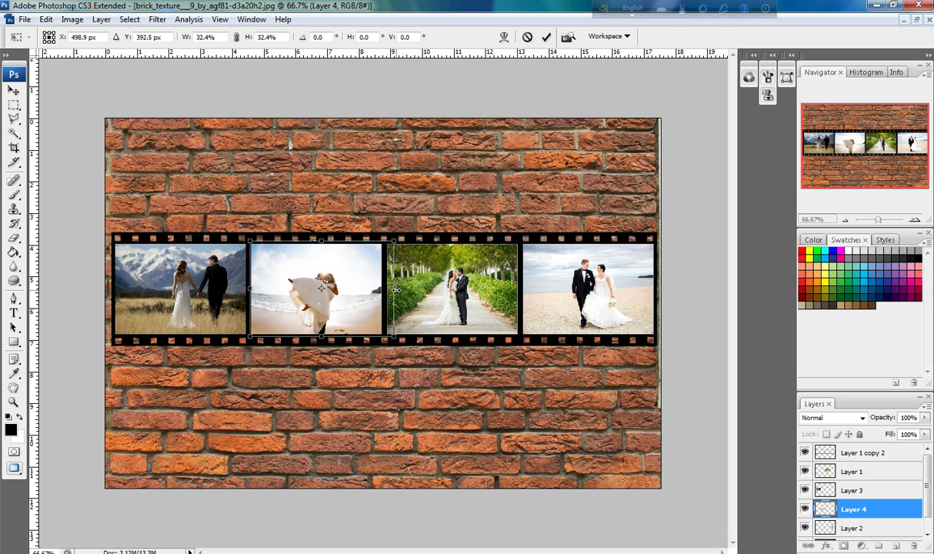
drag(395, 289, 395, 289)
key(Left)
key(Left)
key(Left)
key(Left)
key(Left)
key(Left)
key(Left)
key(Left)
key(Left)
key(Left)
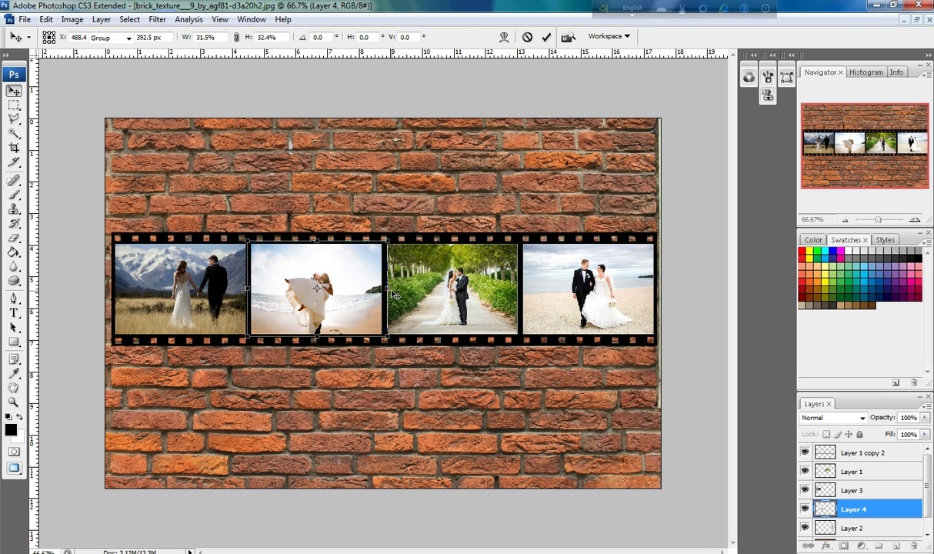
key(Return)
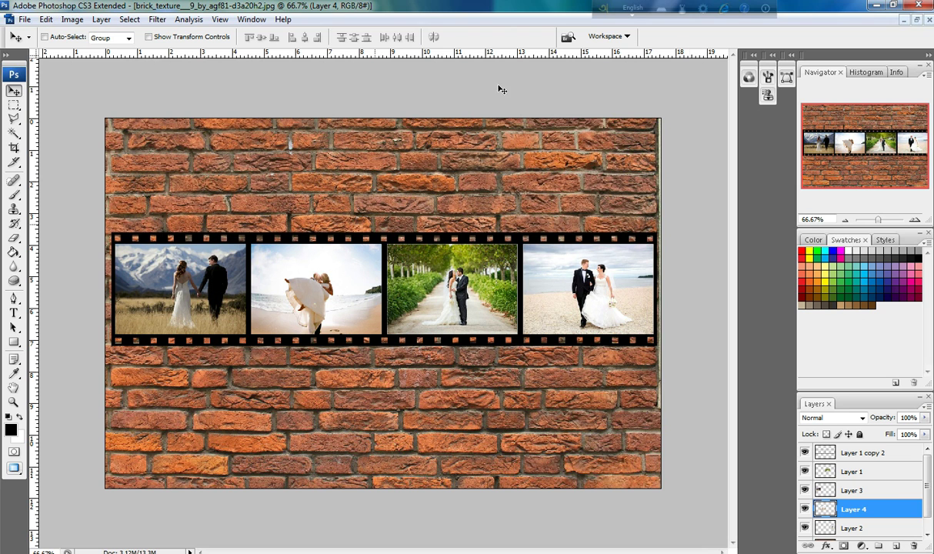
Step: Merge Layer 1 copy 2 through Layer 2 into one layer and drag it slightly lower
click(893, 452)
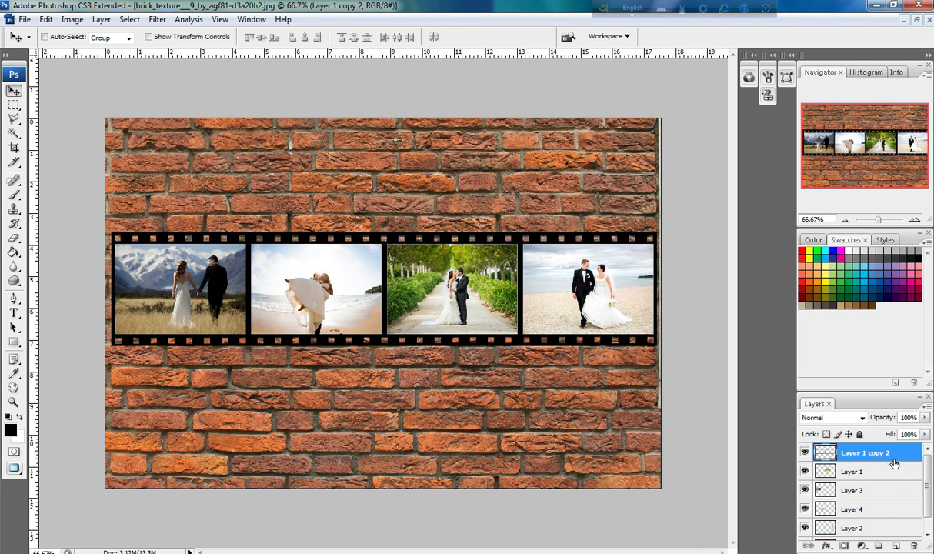
scroll(929, 478, down, 1)
scroll(882, 473, up, 1)
shift+click(871, 529)
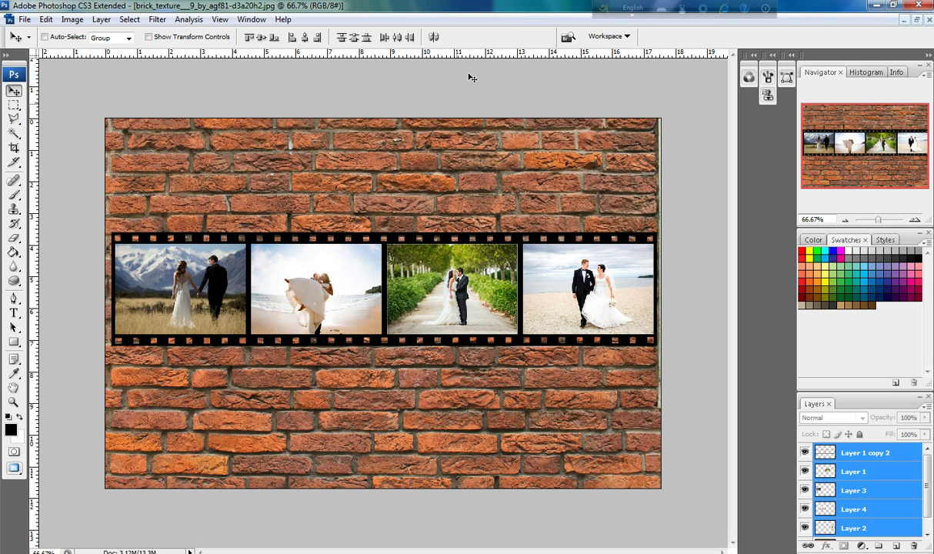
click(128, 19)
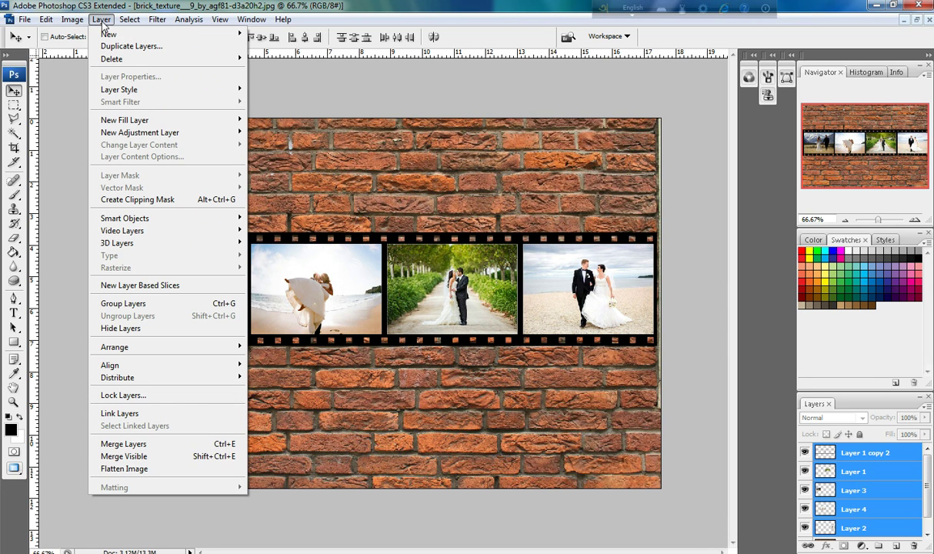
mouse_move(100, 19)
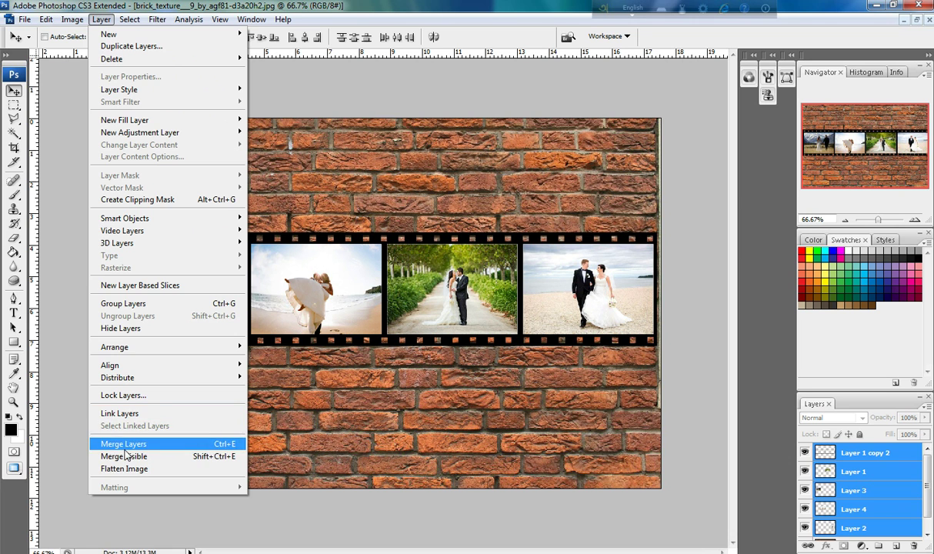
click(124, 450)
mouse_move(422, 317)
mouse_down()
mouse_move(412, 355)
mouse_move(406, 305)
mouse_move(415, 303)
mouse_up()
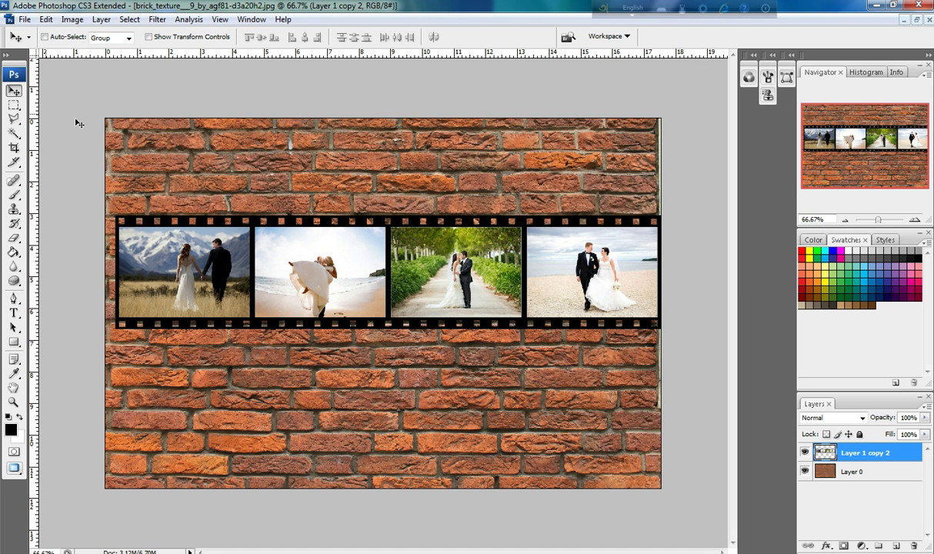
Step: Warp the merged film strip with the Flag style, commit it, and shift it slightly right
click(46, 20)
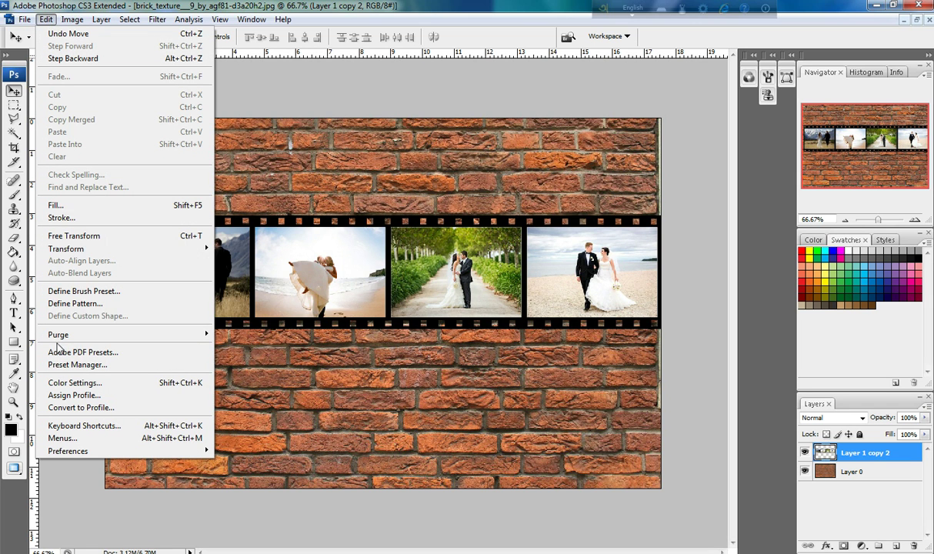
mouse_move(66, 248)
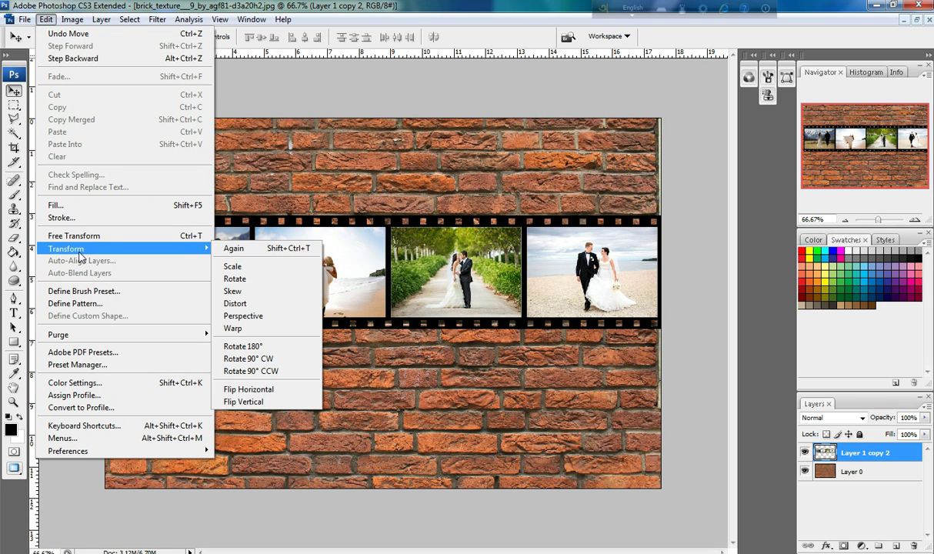
click(264, 329)
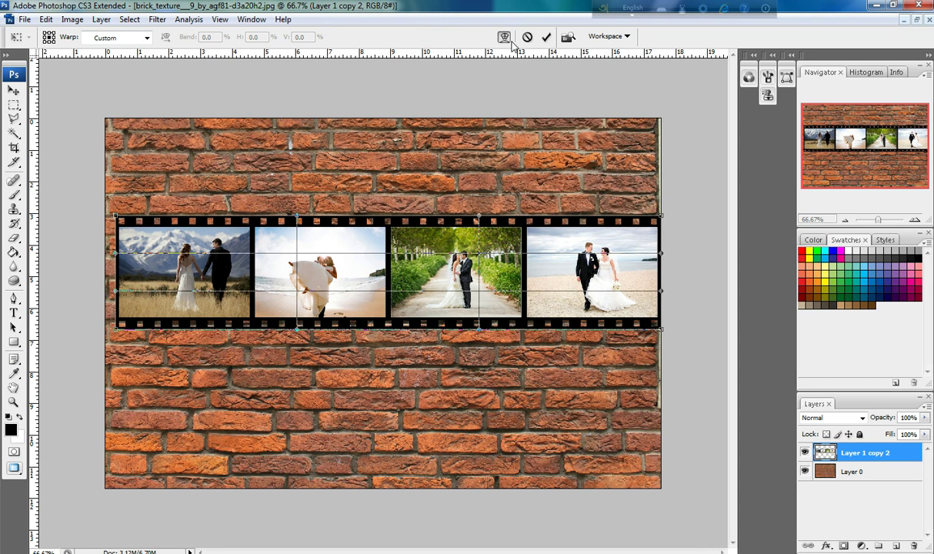
click(145, 39)
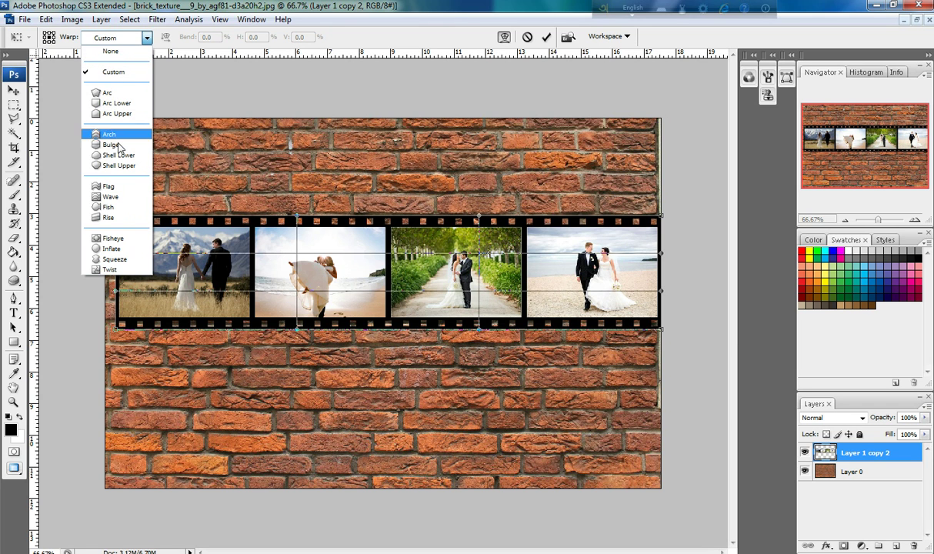
click(110, 187)
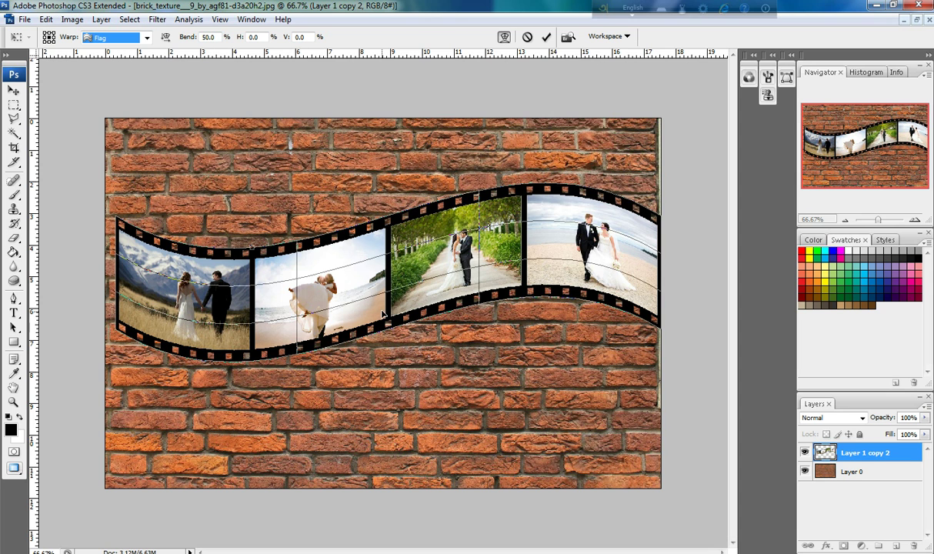
key(Up)
key(Up)
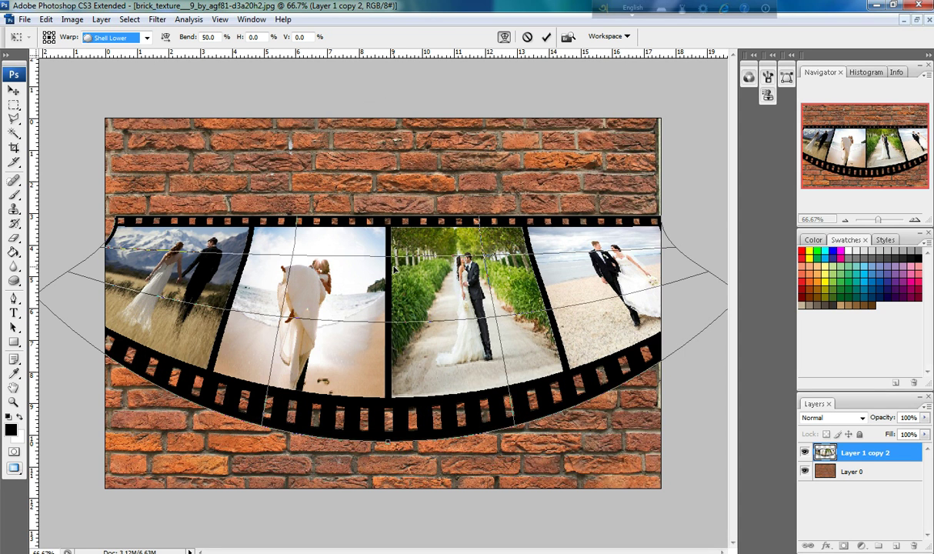
click(145, 37)
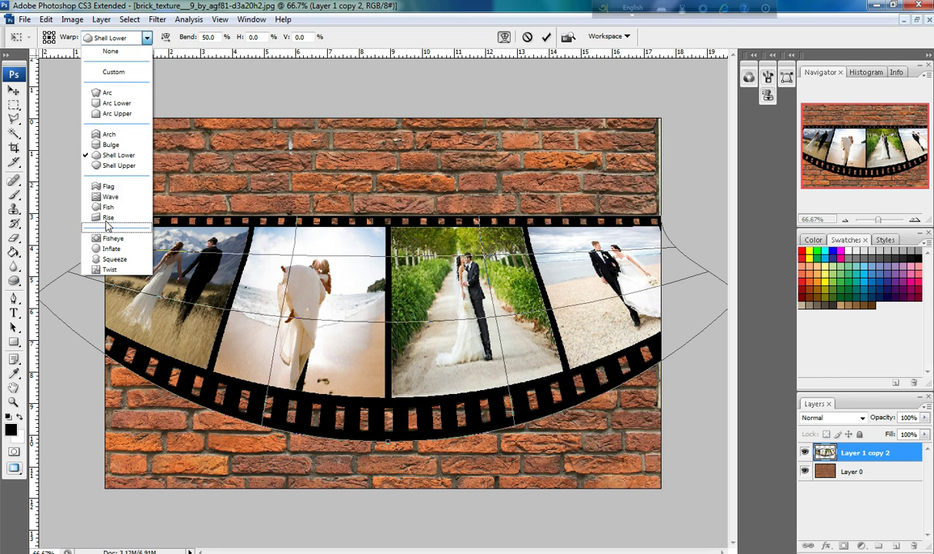
click(109, 187)
click(545, 38)
drag(459, 216, 467, 220)
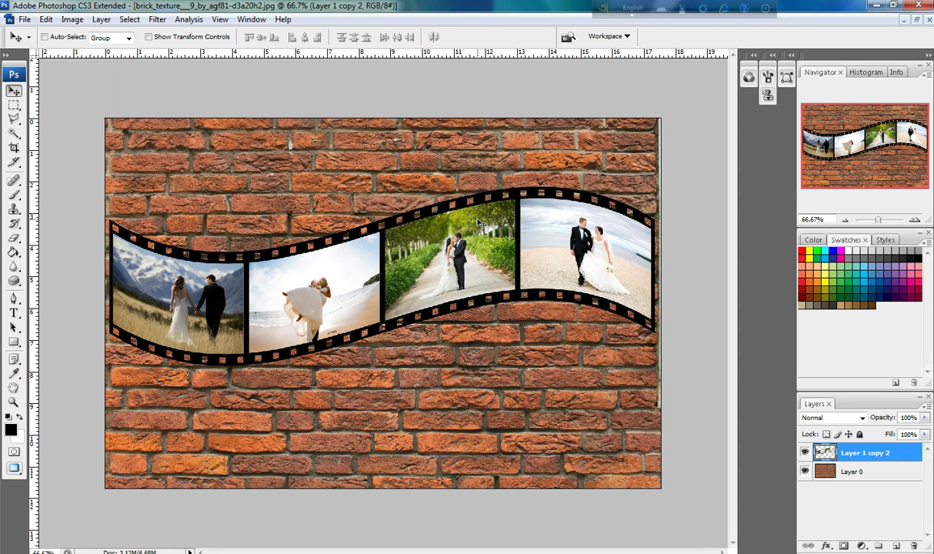
Step: Nudge the wavy film strip down two steps with the Down arrow key
key(Down)
key(Down)
key(Down)
key(Down)
key(Down)
key(Down)
key(Down)
key(Down)
key(Down)
key(Down)
key(Down)
key(Down)
key(Down)
key(Down)
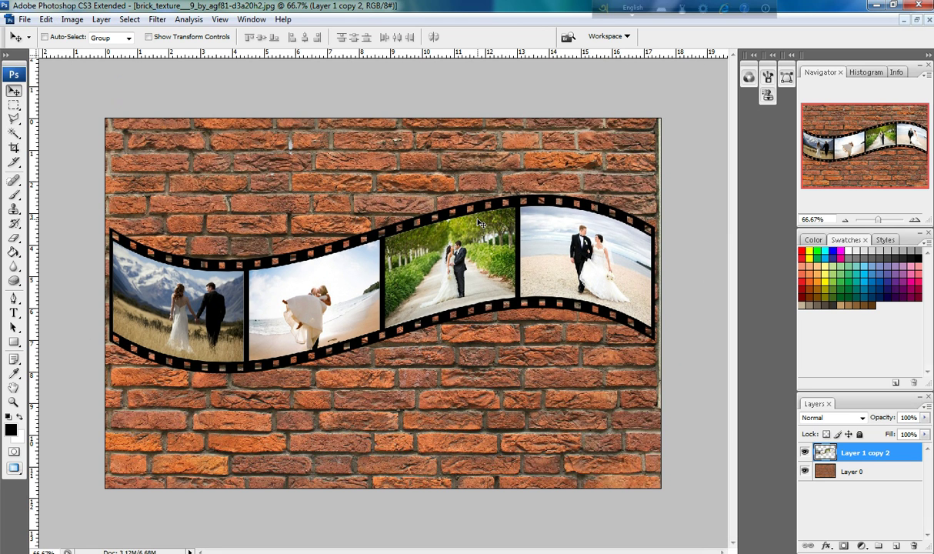
key(Down)
key(Down)
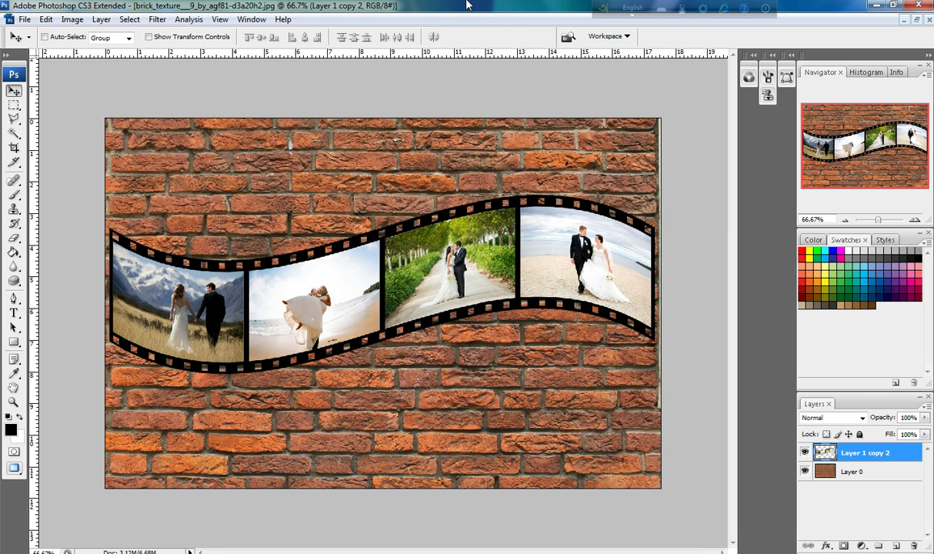